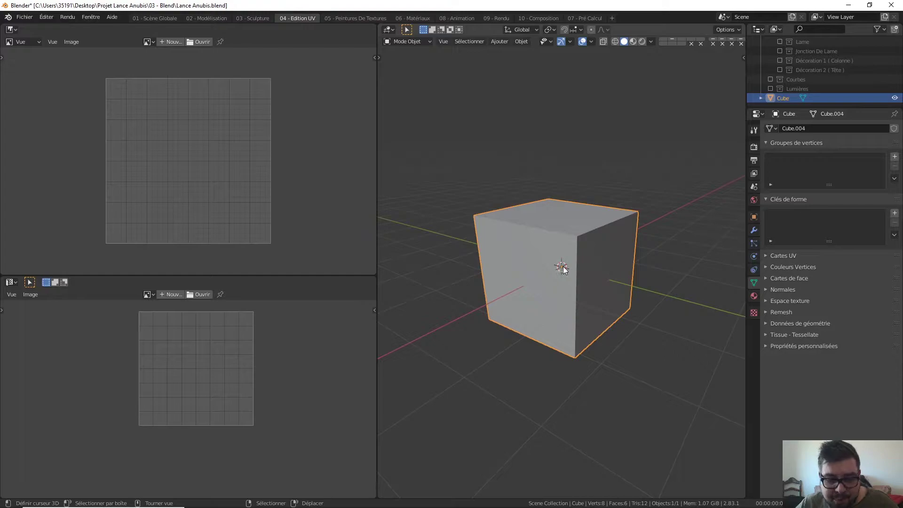
Delete the default cube and bring up the Add menu for a new mesh.
key("x")
left_click(563, 266)
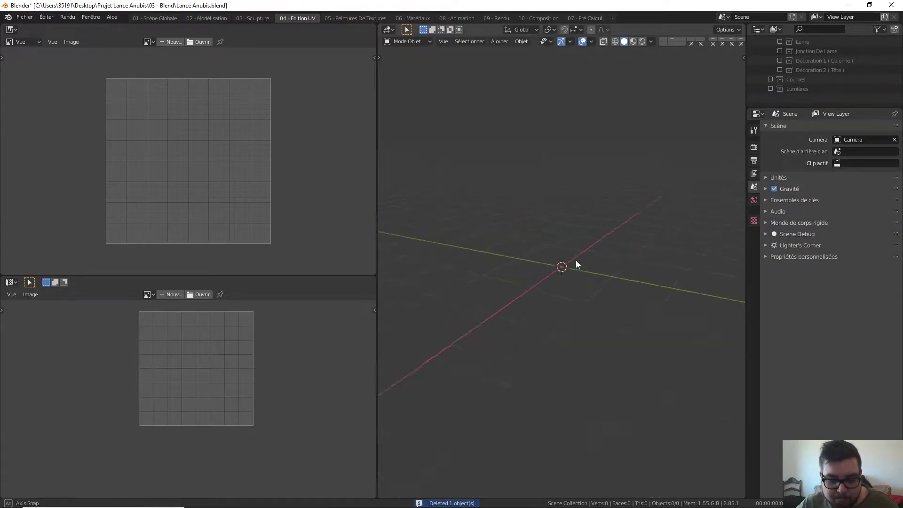
middle_click_drag(575, 261, 624, 253)
key("shift+a")
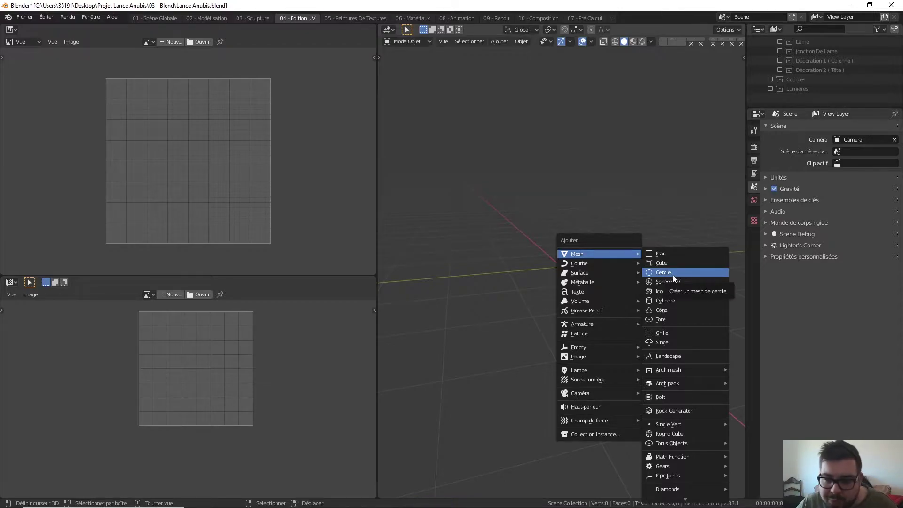
Add a UV sphere, view it from the front, and switch it into Edit Mode.
left_click(680, 281)
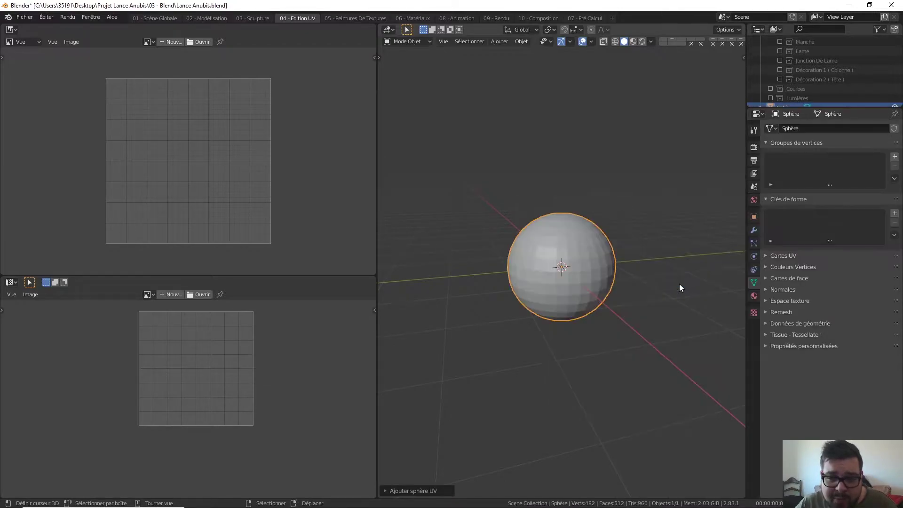
key("KP_1")
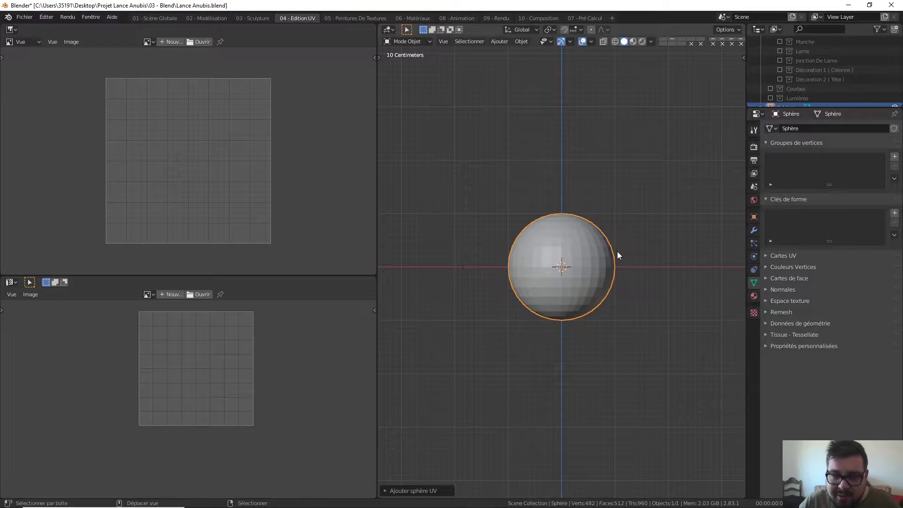
mouse_move(617, 252)
middle_mouse_down("shift")
mouse_move(592, 274)
mouse_move(594, 295)
mouse_move(605, 290)
mouse_move(585, 266)
middle_mouse_up("shift")
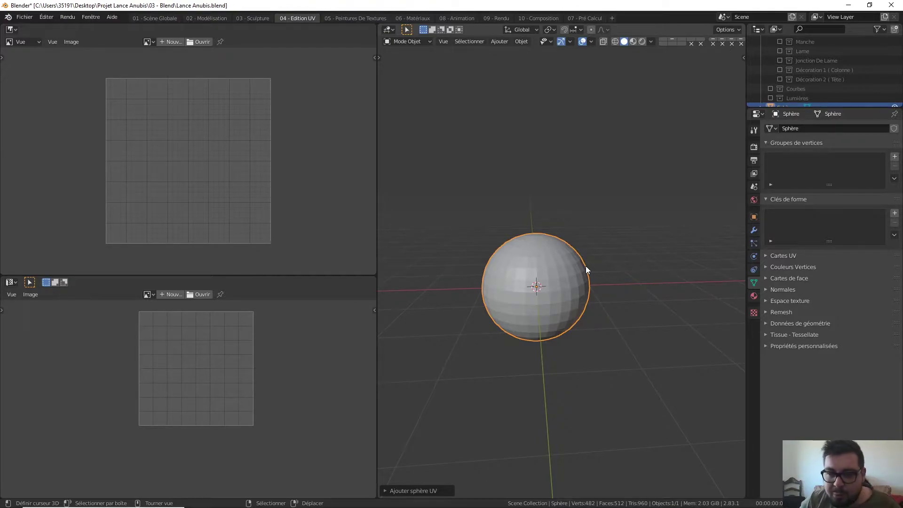
mouse_move(521, 293)
middle_mouse_down()
mouse_move(490, 268)
mouse_move(506, 267)
middle_mouse_up()
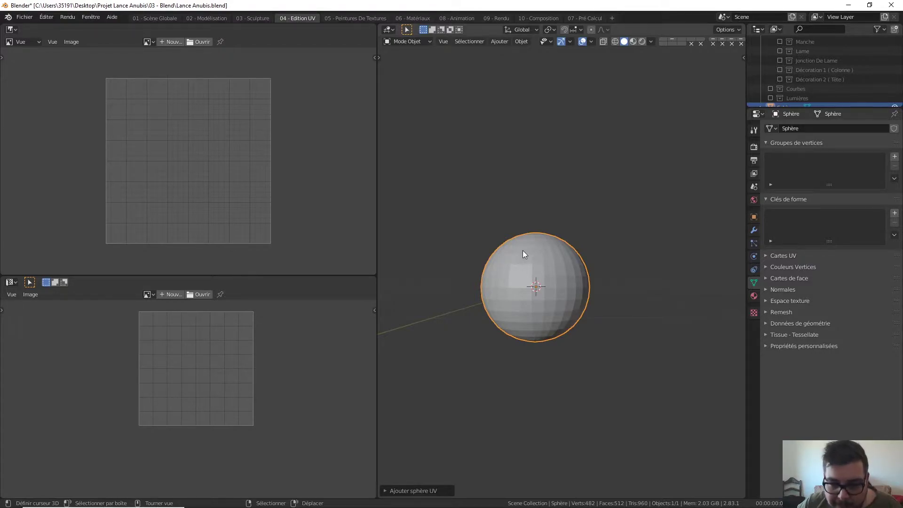
middle_click_drag(522, 250, 538, 264)
key("Tab")
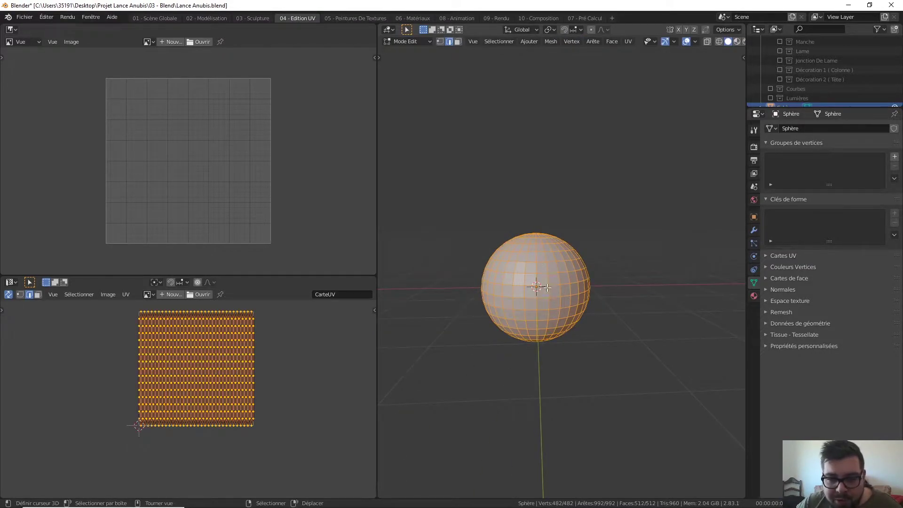
Select one edge of the sphere in the 3D viewport.
left_click(536, 281)
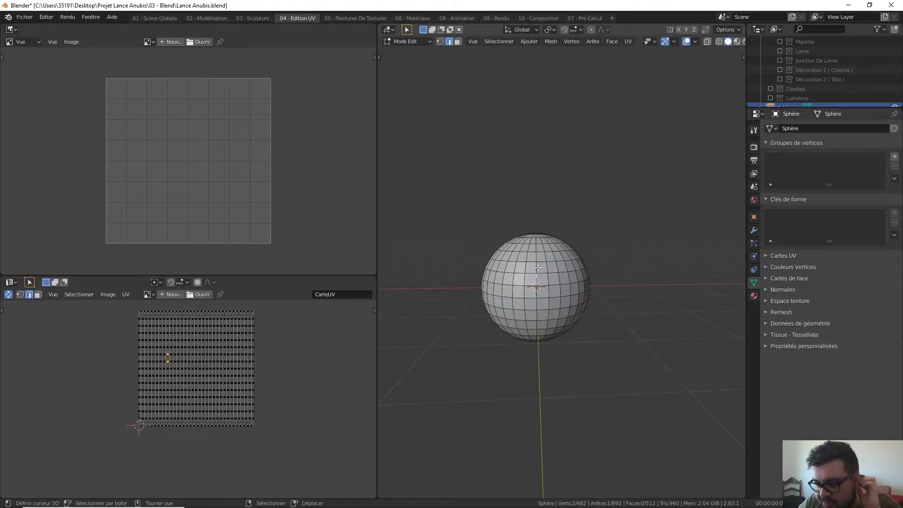
Select a vertical pole-to-pole edge loop and mark it as a UV seam.
left_click_drag(539, 271, 535, 266)
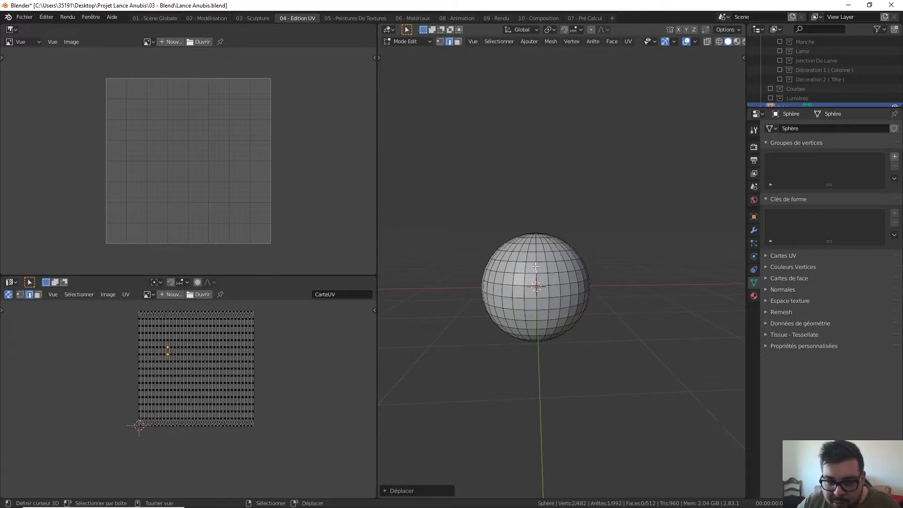
left_click(535, 266, "alt")
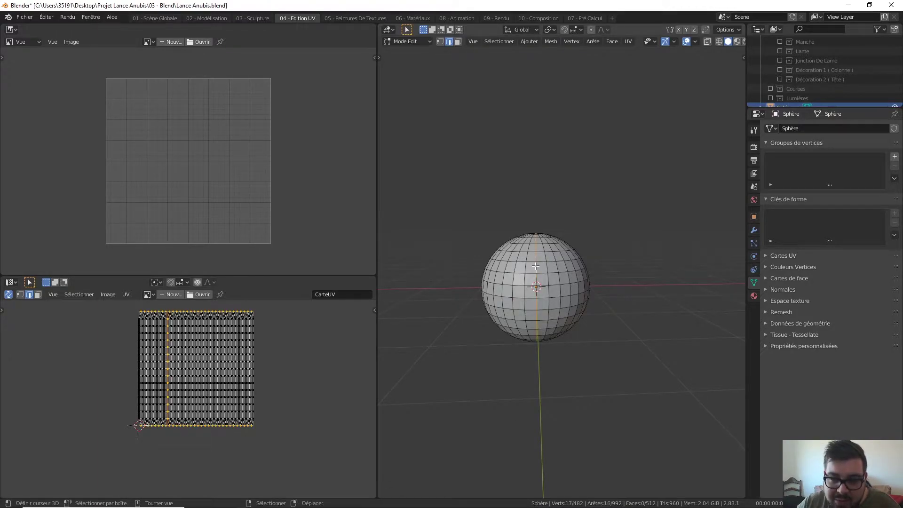
middle_click_drag(535, 266, 536, 260)
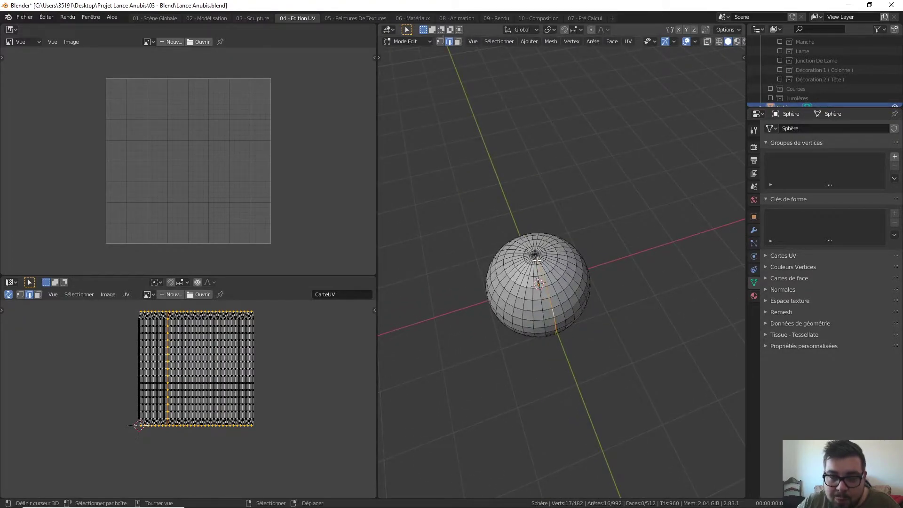
mouse_move(559, 324)
middle_mouse_down()
mouse_move(542, 232)
mouse_move(538, 255)
middle_mouse_up()
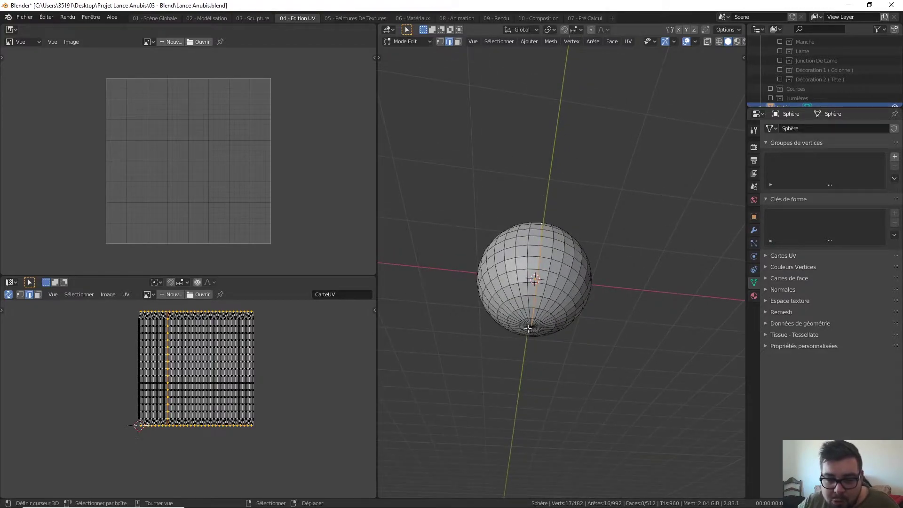
middle_click_drag(541, 234, 535, 261)
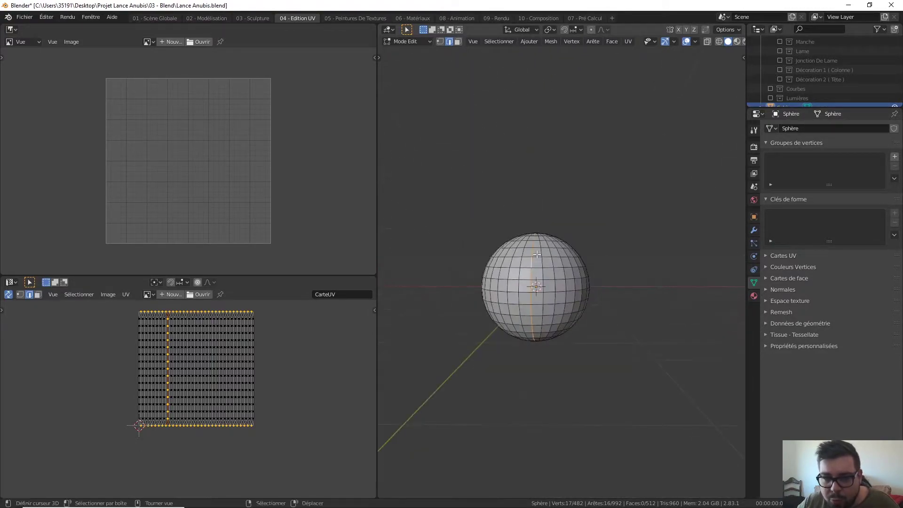
key("ctrl+e")
left_click(535, 261)
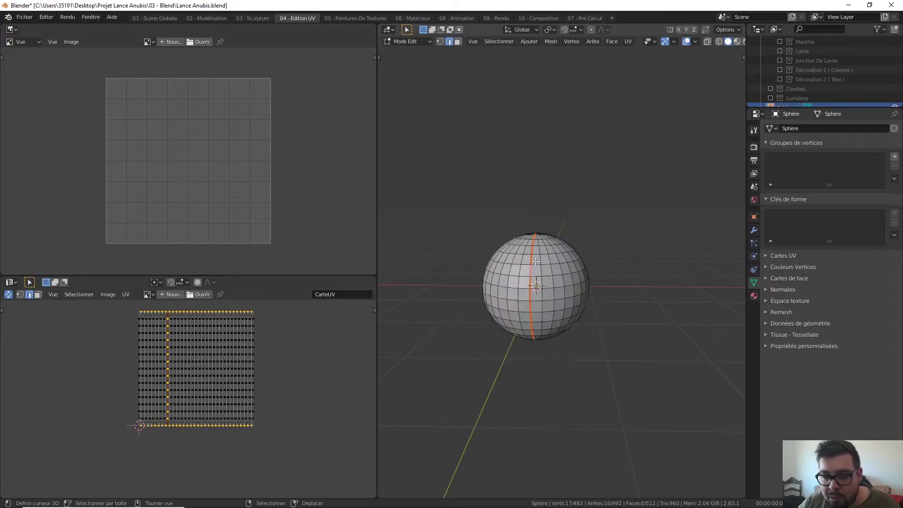
Deselect everything, then select the whole sphere.
key("a")
left_click(530, 224)
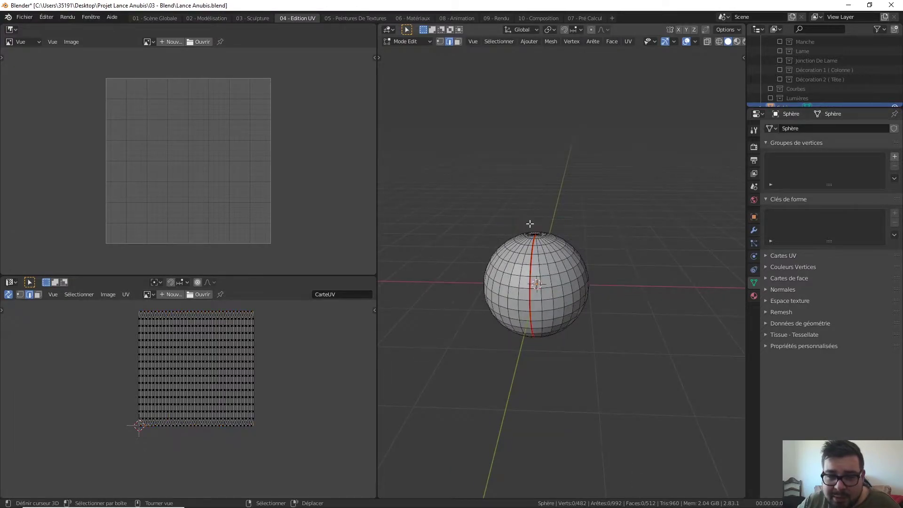
key("a")
left_click(531, 194)
Unwrap the sphere and zoom and pan the UV editor over both islands' poles.
key("u")
left_click(531, 193)
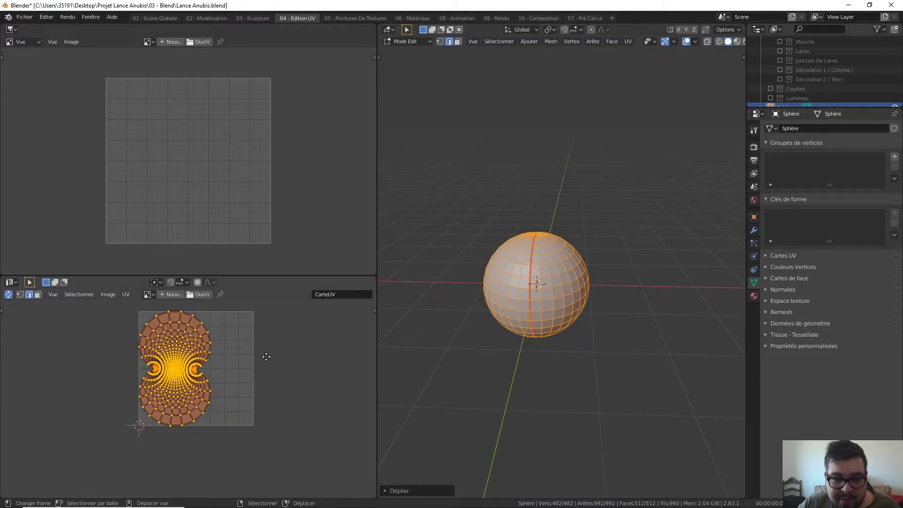
scroll(218, 357, "up", 3)
scroll(218, 358, "up", 2)
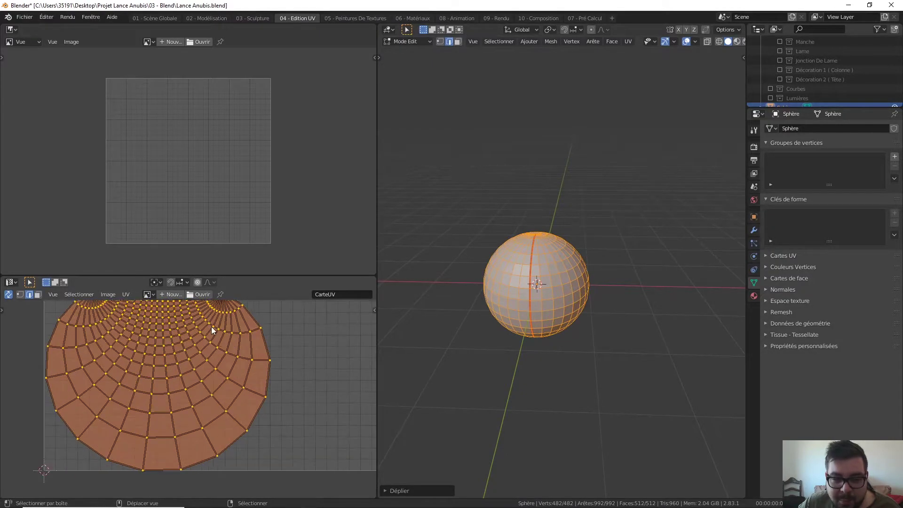
scroll(211, 329, "up", 3, "shift")
middle_click_drag(551, 254, 536, 253)
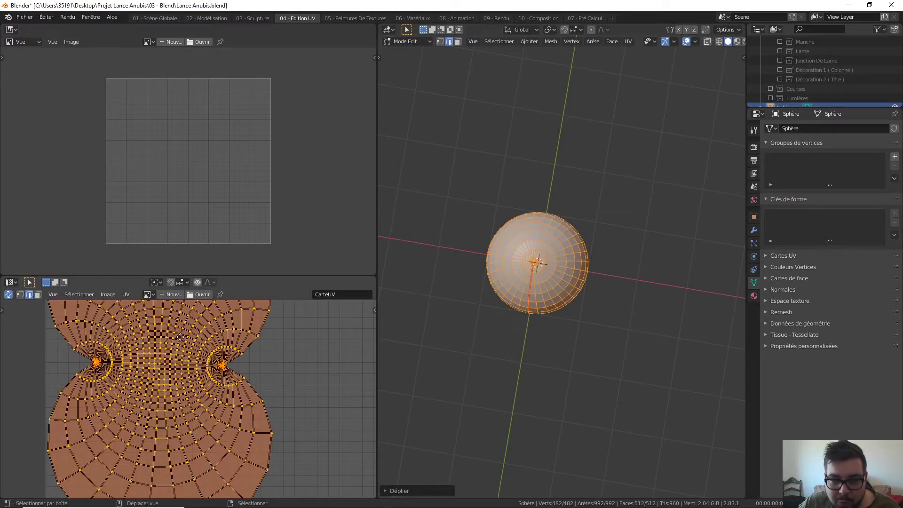
middle_click_drag(202, 332, 196, 406)
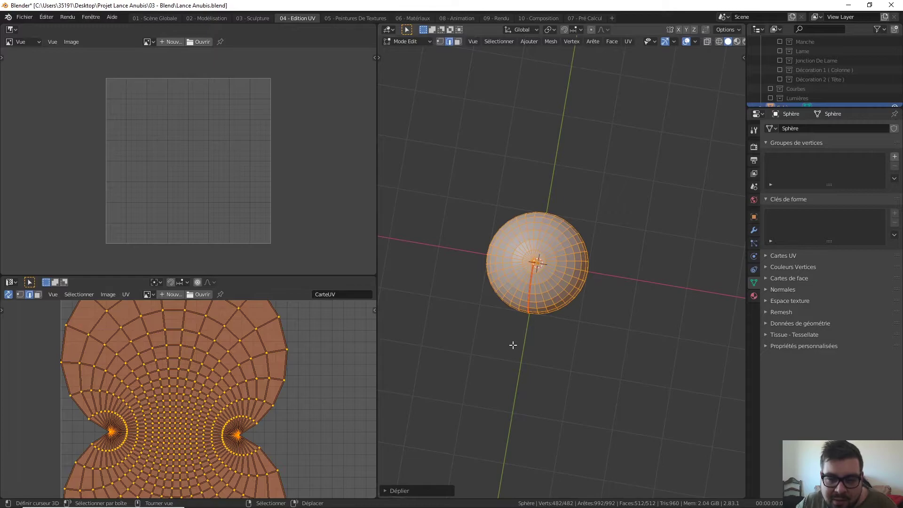
Orbit and zoom the 3D view, then select a pole-to-pole edge loop.
middle_click_drag(513, 345, 542, 319)
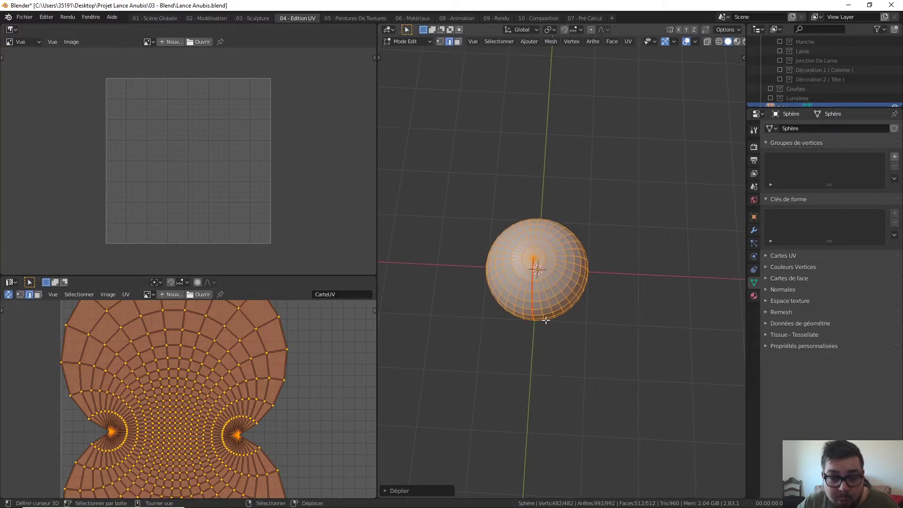
scroll(545, 320, "up", 2)
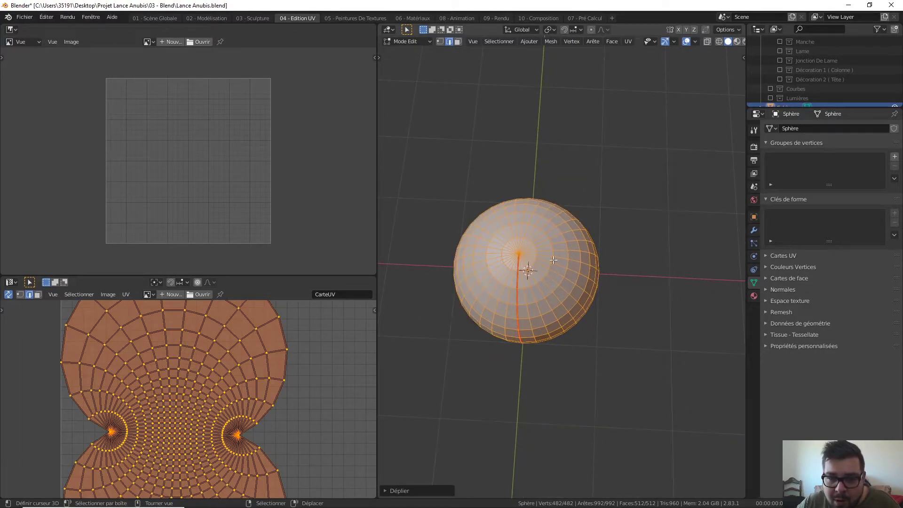
left_click(519, 232, "alt")
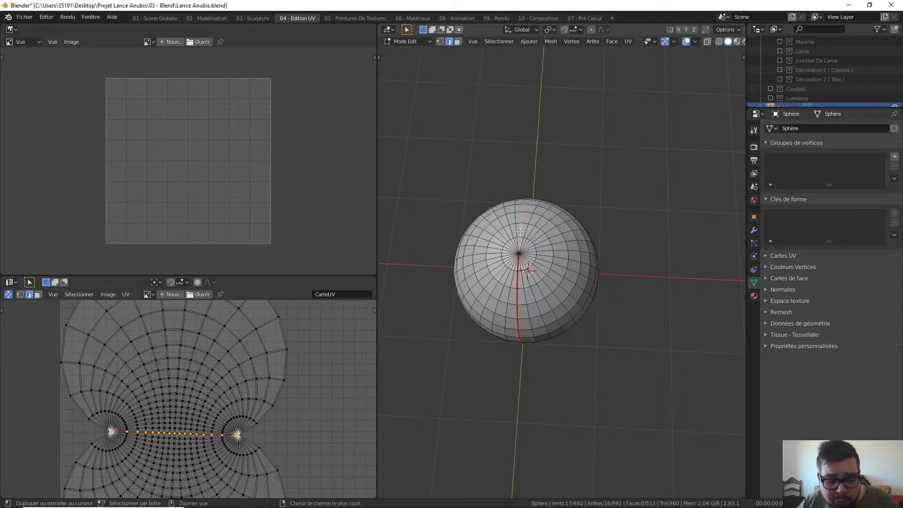
Apply an edge operation to the selected loop, then select the whole sphere.
key("ctrl+e")
left_click(519, 232)
key("a")
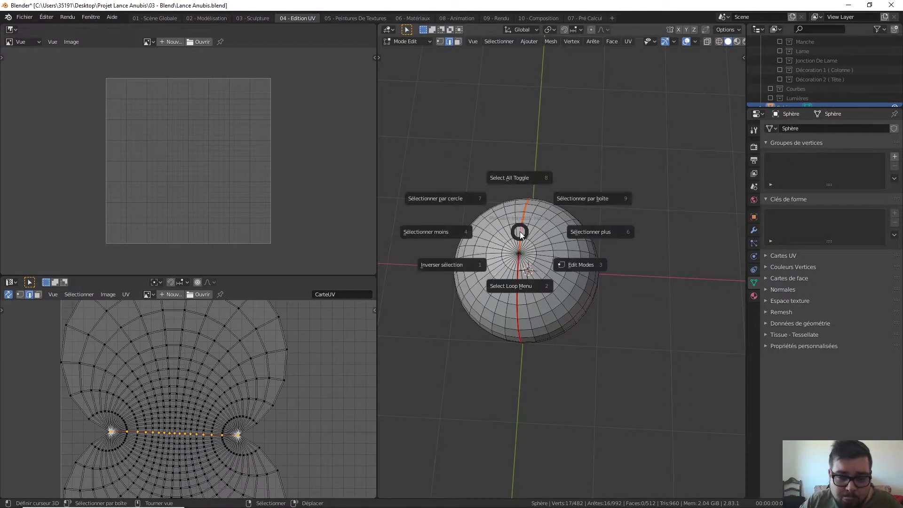
left_click(517, 148)
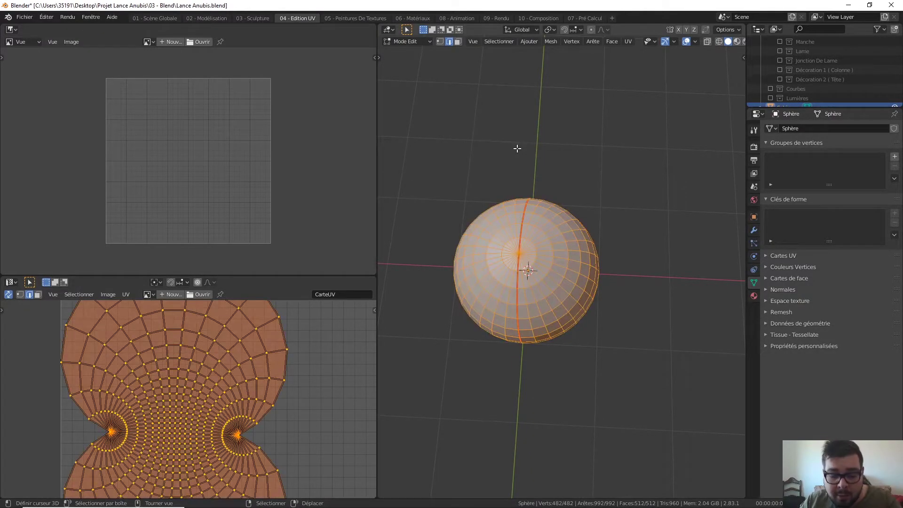
Unwrap the sphere and zoom out to see both circular UV islands.
key("u")
left_click(517, 148)
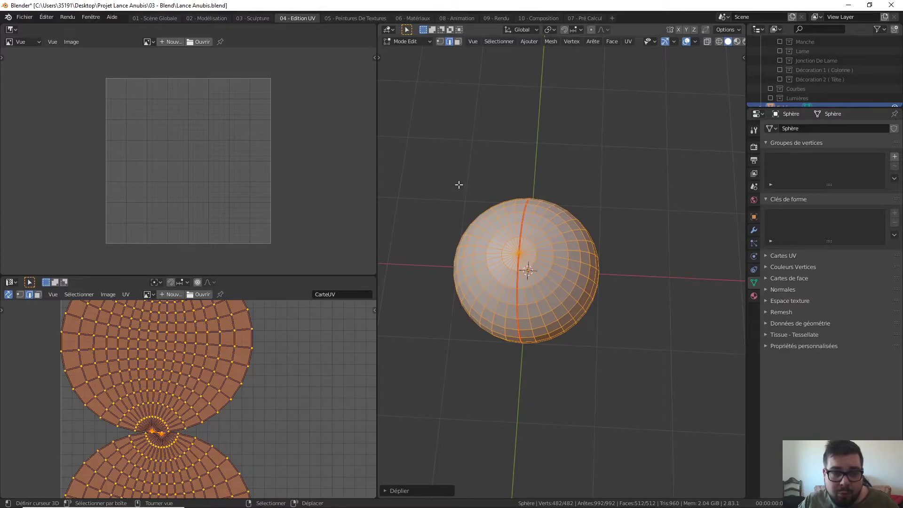
scroll(298, 315, "down", 2)
scroll(297, 318, "down", 1)
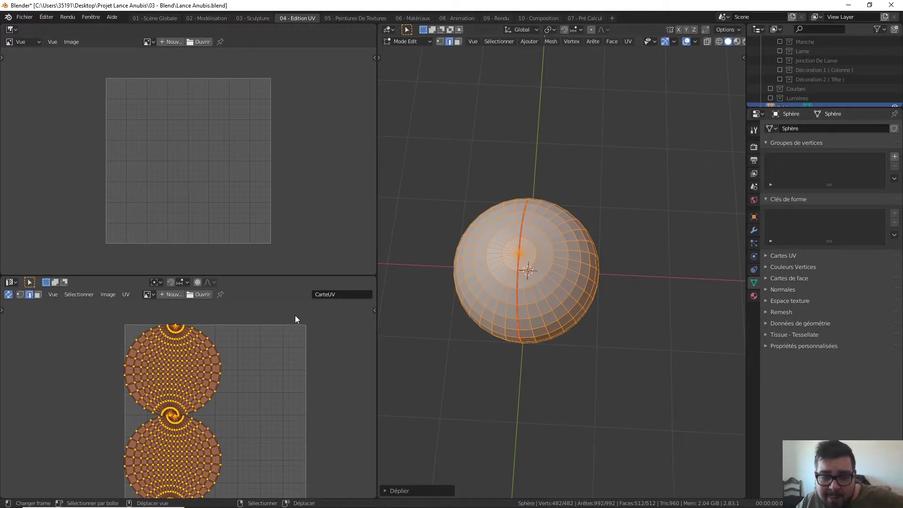
Center the UV islands, then zoom and orbit the 3D view toward the sphere's pole.
mouse_move(300, 322)
middle_mouse_down()
mouse_move(333, 291)
mouse_move(298, 308)
middle_mouse_up()
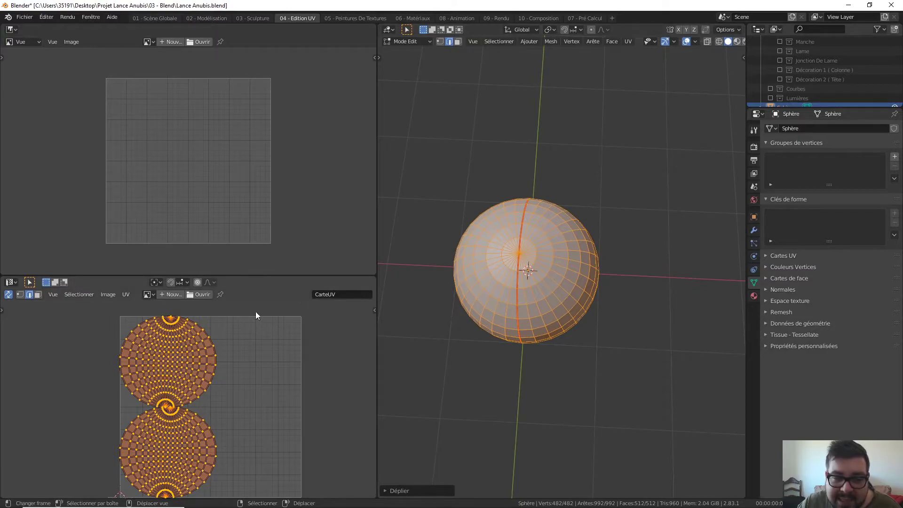
scroll(504, 268, "up", 2)
scroll(484, 276, "up", 1)
scroll(521, 282, "up", 1)
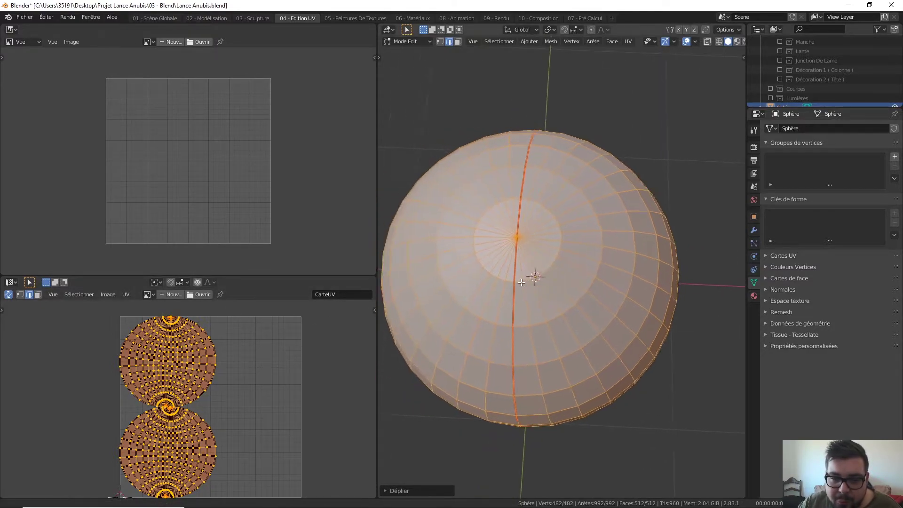
middle_click_drag(521, 282, 531, 254)
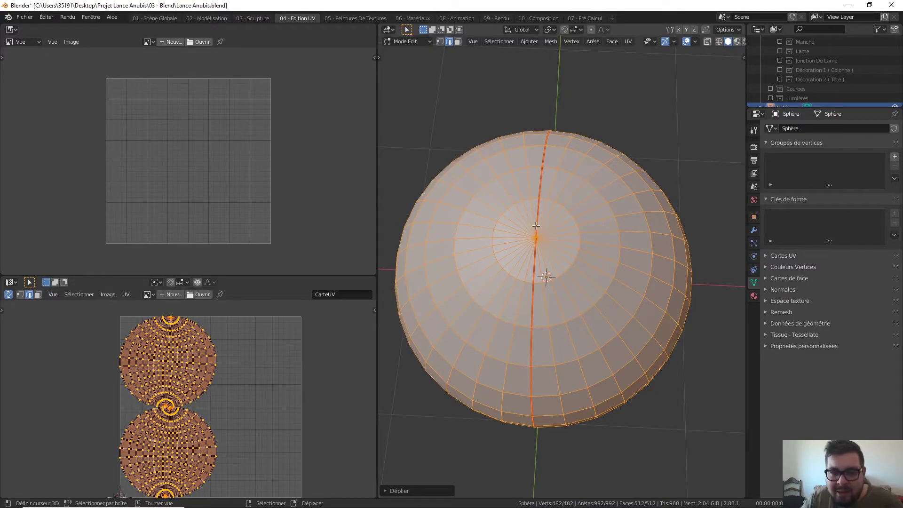
Mark the pole edge and the edge to its right as seams.
left_click(519, 237)
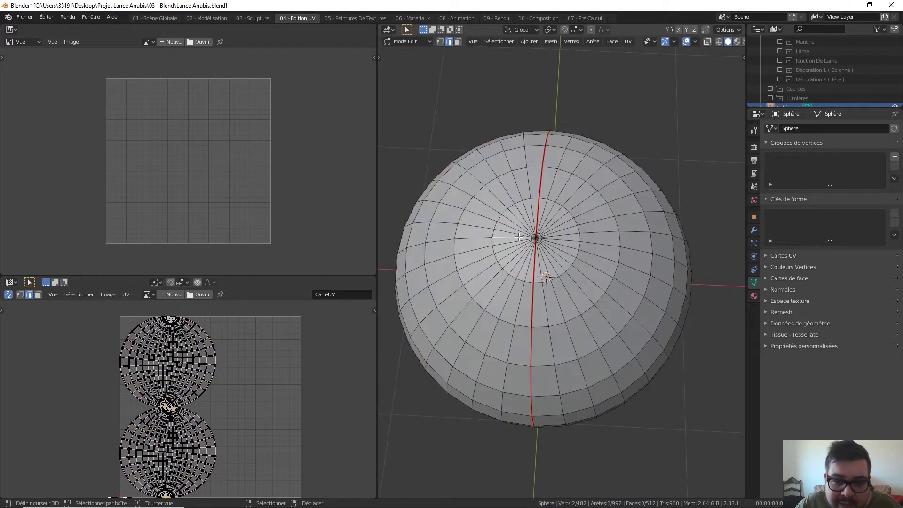
key("ctrl+e")
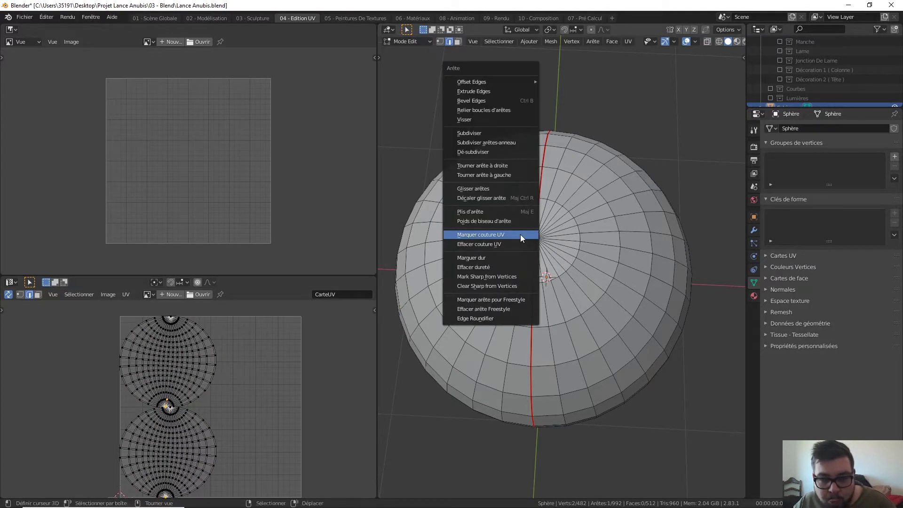
left_click(520, 234)
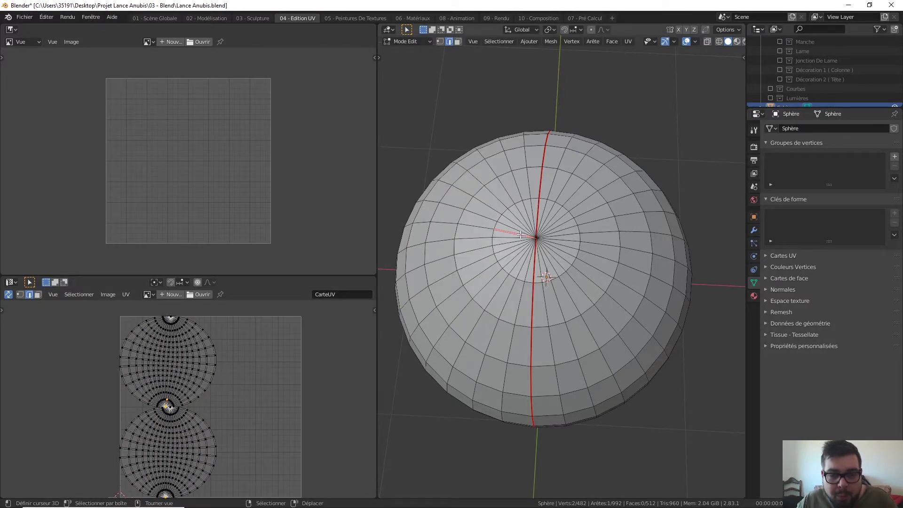
left_click(559, 245)
key("ctrl+e")
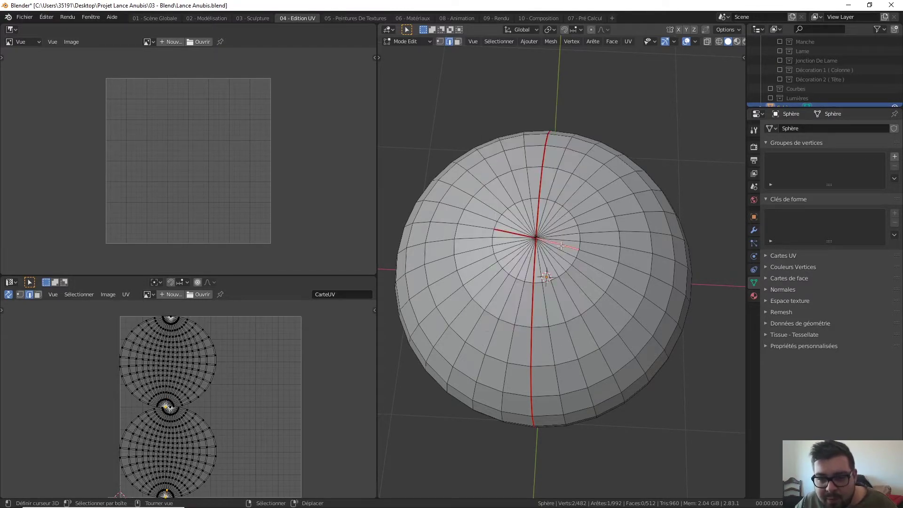
left_click(560, 246)
Zoom in and clear the seam from an edge near the bottom pole.
scroll(544, 322, "up", 5)
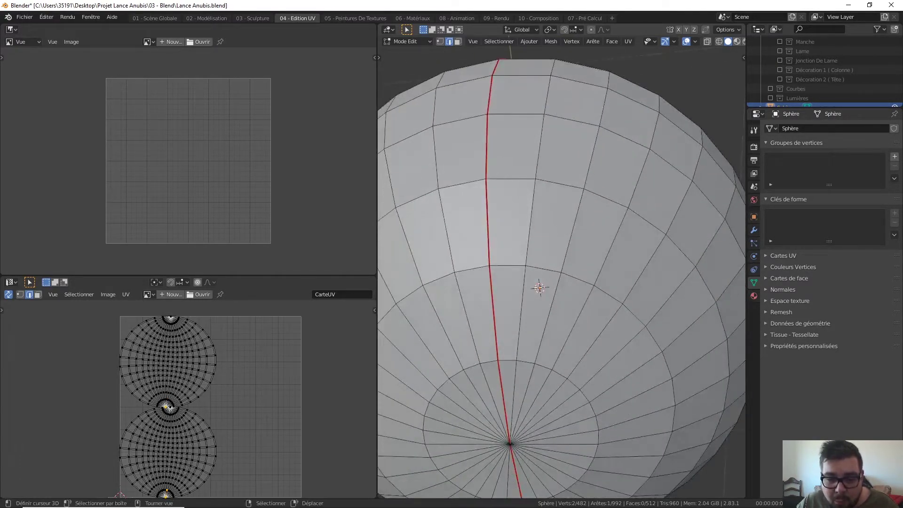
left_click(562, 418)
key("ctrl+e")
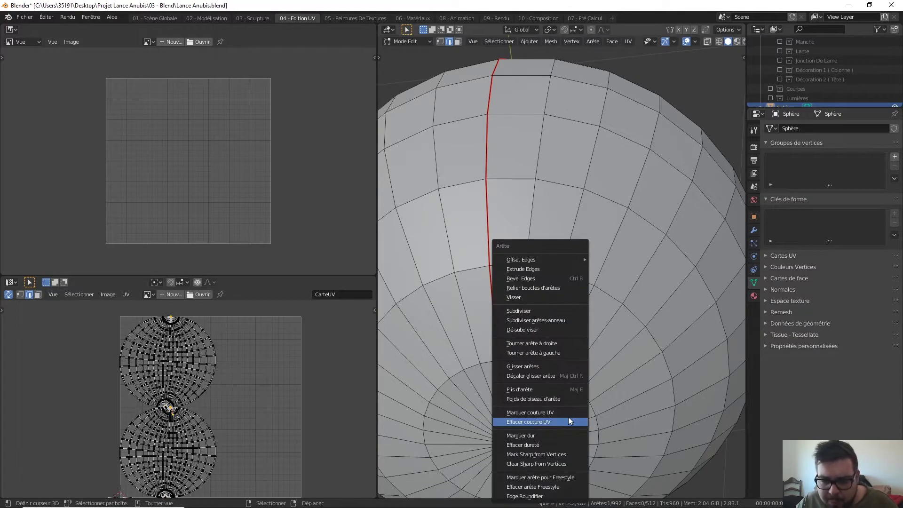
left_click(568, 416)
Mark the edge left of the pole as a seam, then deselect everything.
left_click(488, 446)
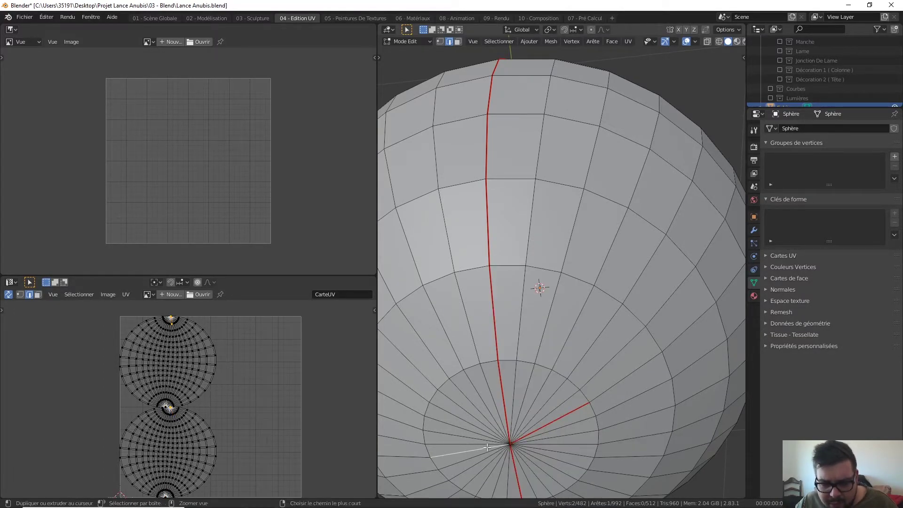
key("ctrl+e")
left_click(484, 436)
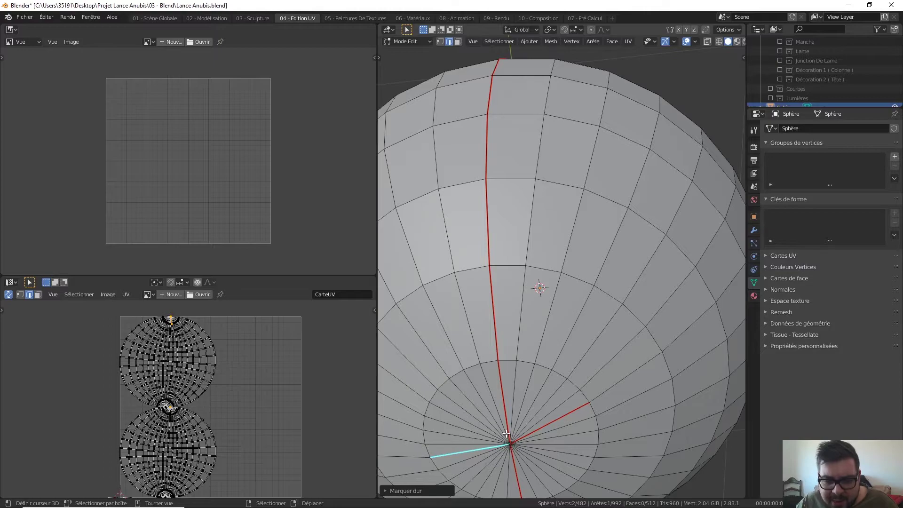
key("ctrl+e")
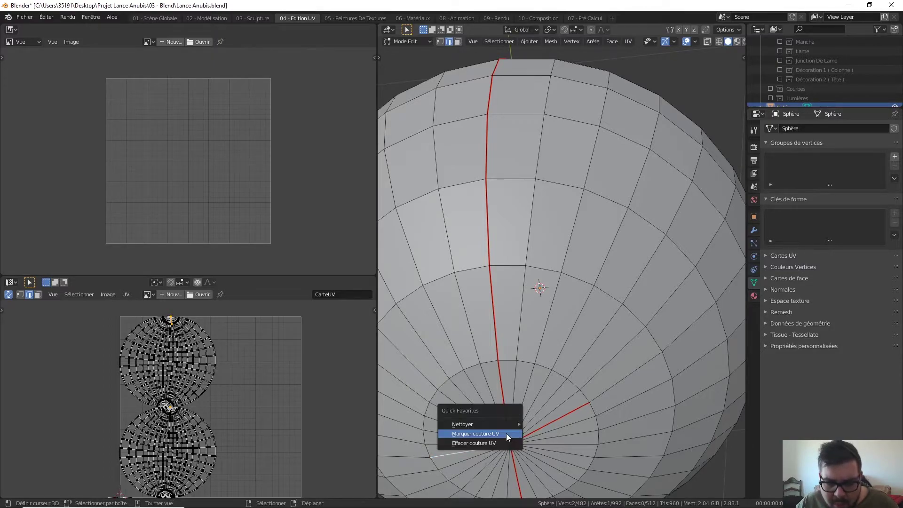
left_click(506, 433)
scroll(510, 426, "down", 2)
key("a")
left_click(522, 372)
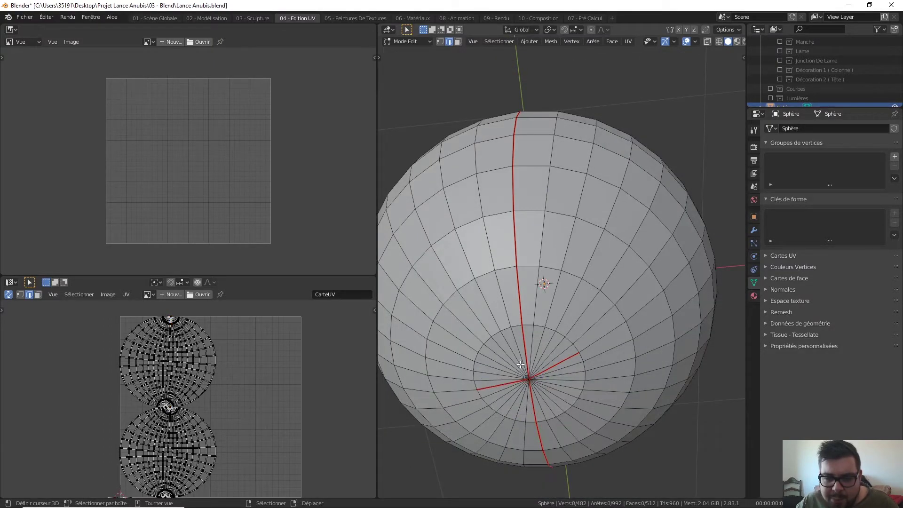
Select the whole sphere and unwrap it with the new pole seams.
key("a")
left_click(522, 296)
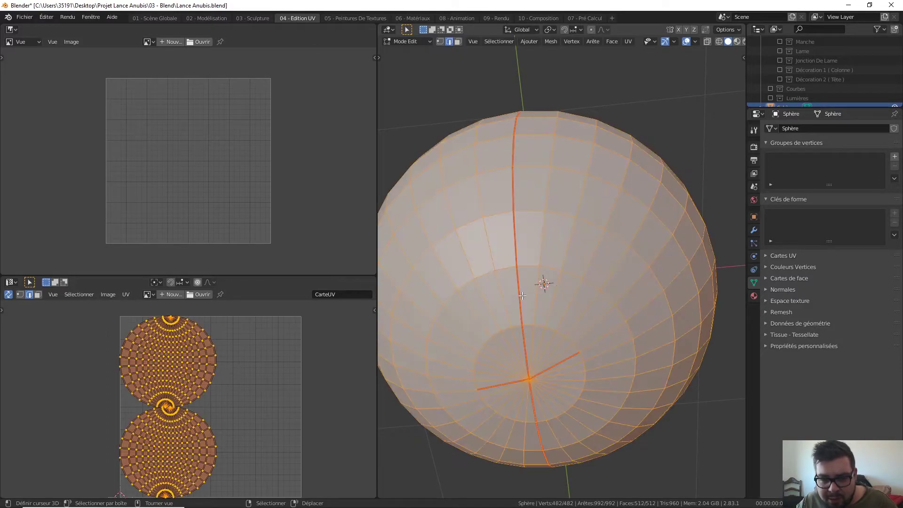
key("u")
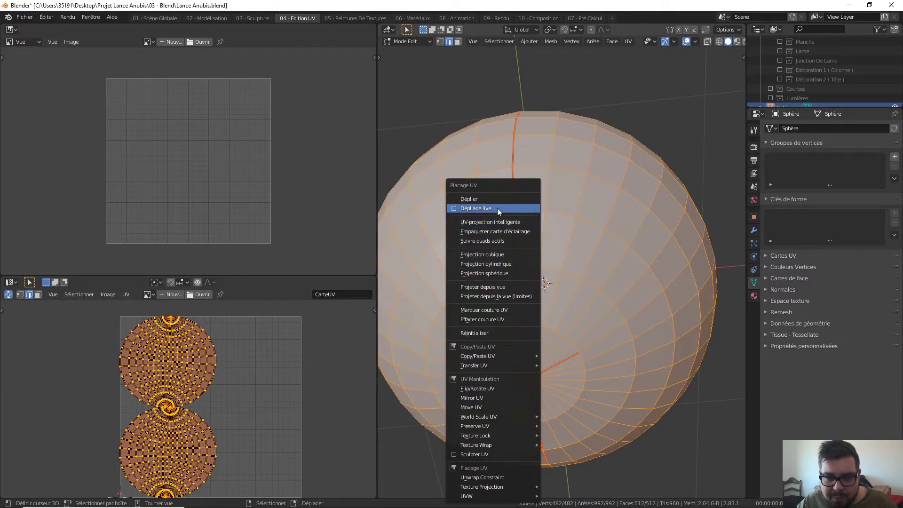
left_click(500, 202)
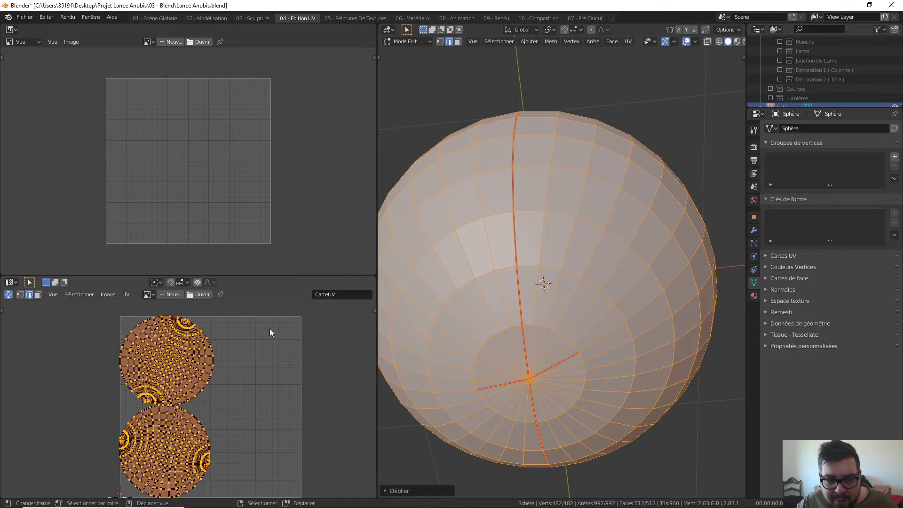
Zoom into the island's split pole fan, then orbit to view the pole from above.
scroll(194, 349, "up", 3)
middle_click_drag(183, 305, 205, 433)
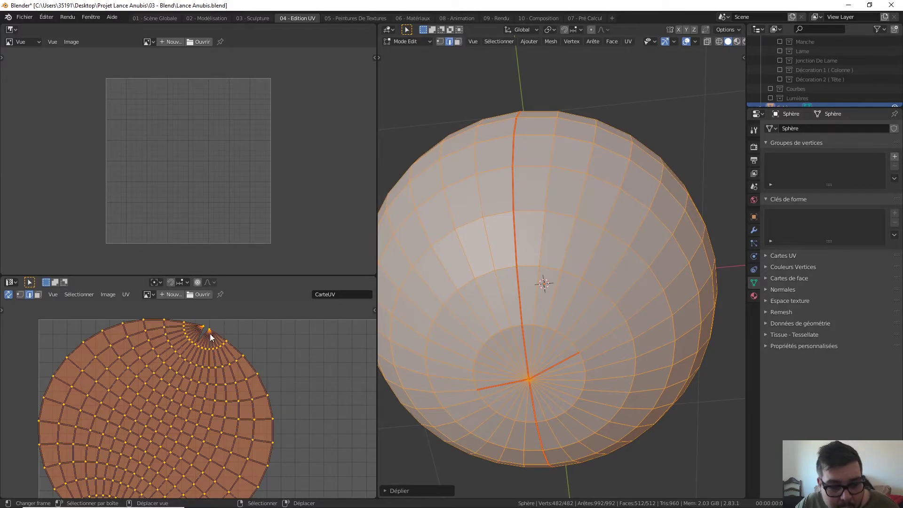
scroll(232, 324, "up", 2)
middle_click_drag(232, 324, 221, 375)
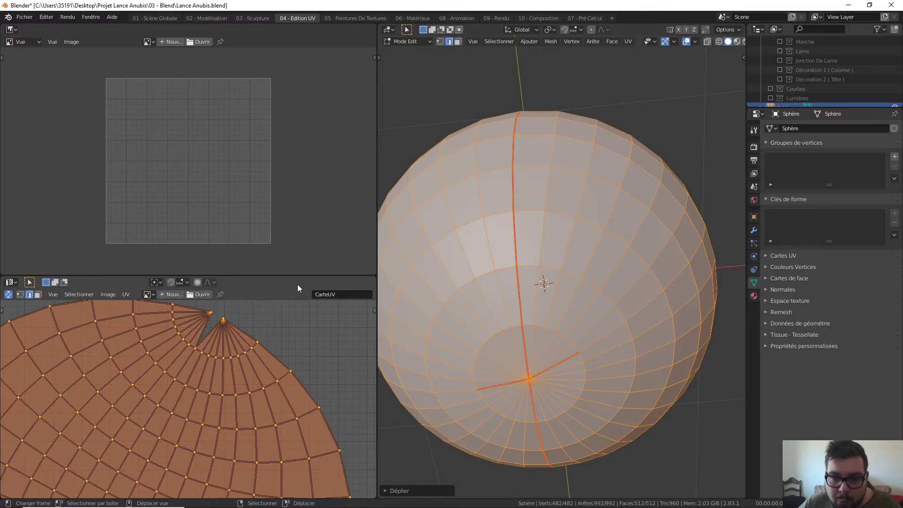
scroll(607, 363, "down", 2)
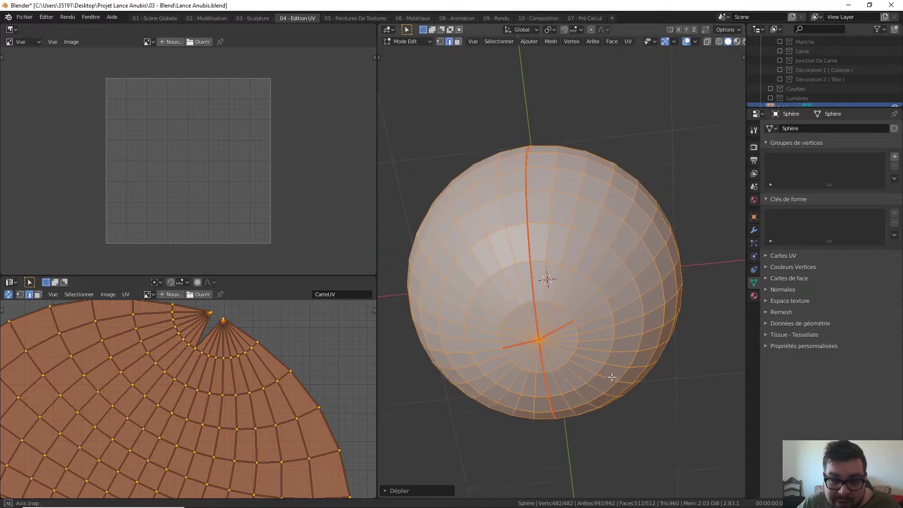
middle_click_drag(607, 362, 530, 154)
mouse_move(552, 226)
middle_mouse_down()
mouse_move(558, 241)
mouse_move(560, 230)
middle_mouse_up()
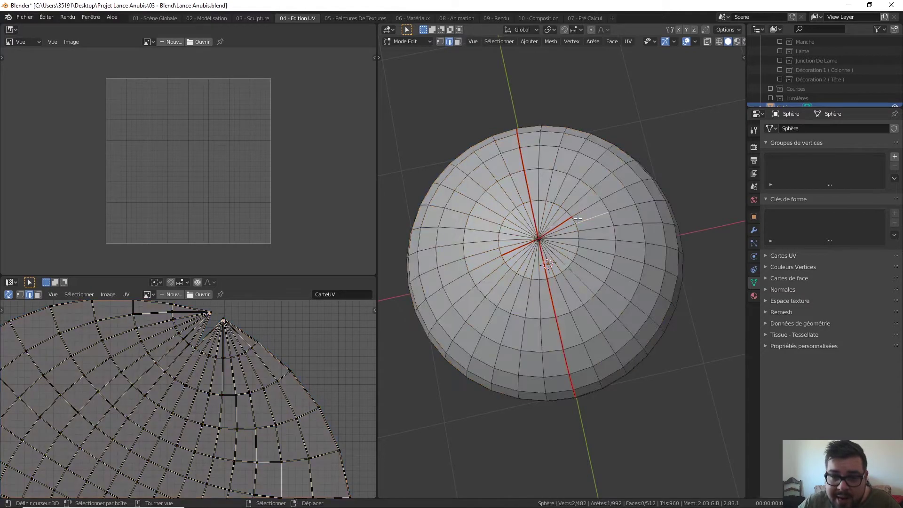
Select the ring of edges around the top pole and mark it as a UV seam.
left_click(580, 223)
left_click(576, 220, "alt")
middle_click_drag(575, 220, 566, 217)
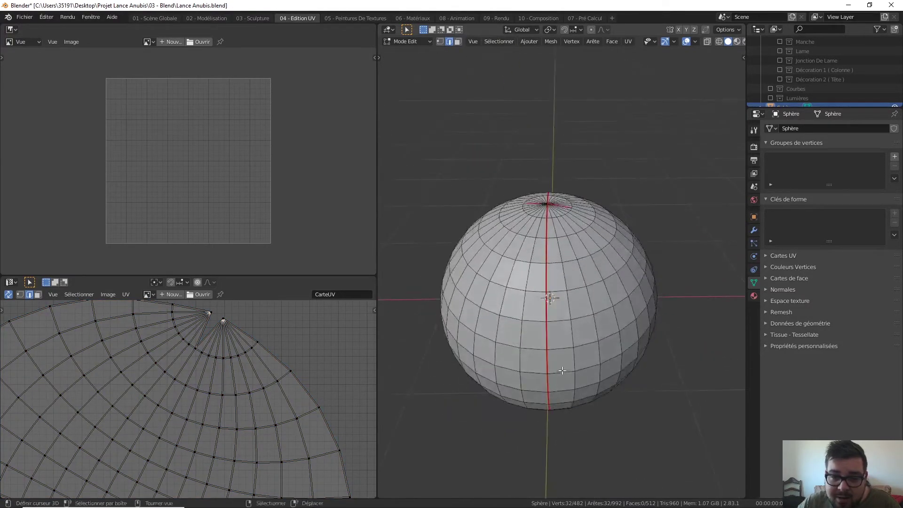
left_click(550, 218, "shift")
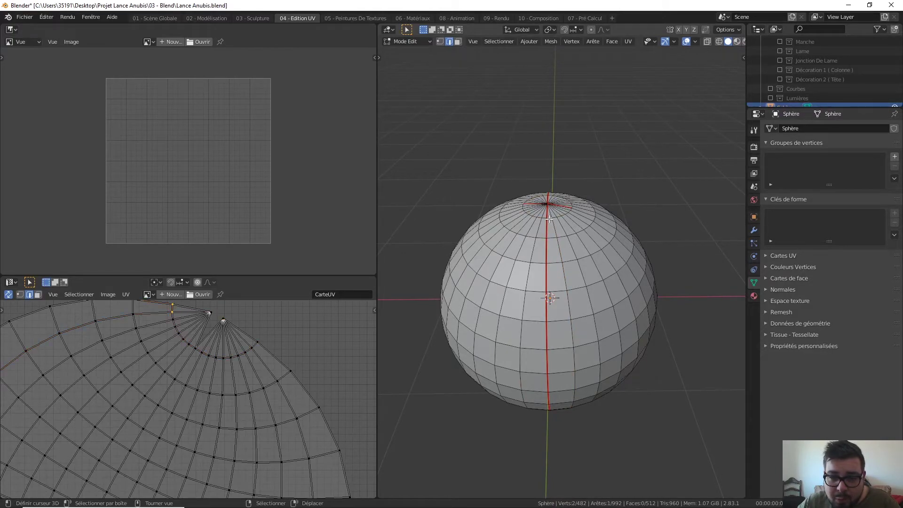
middle_click_drag(576, 294, 567, 168)
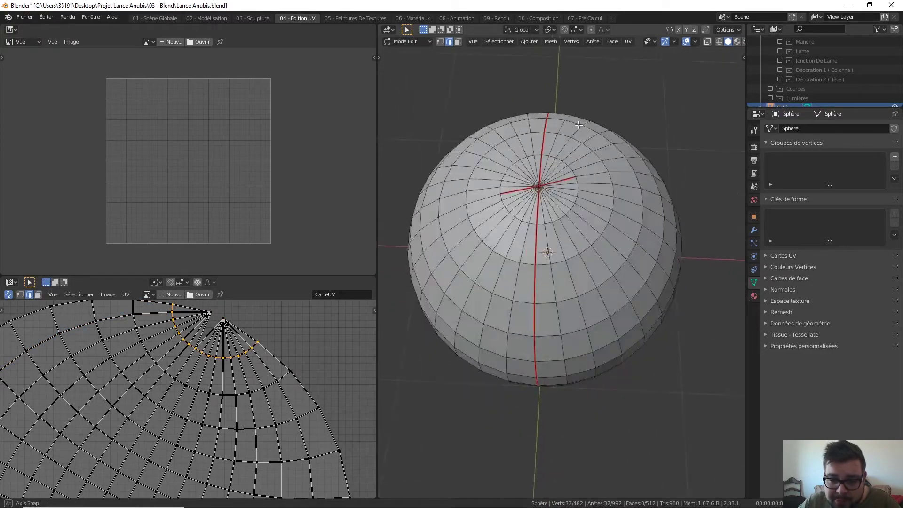
left_click(564, 162, "alt+shift")
key("ctrl+e")
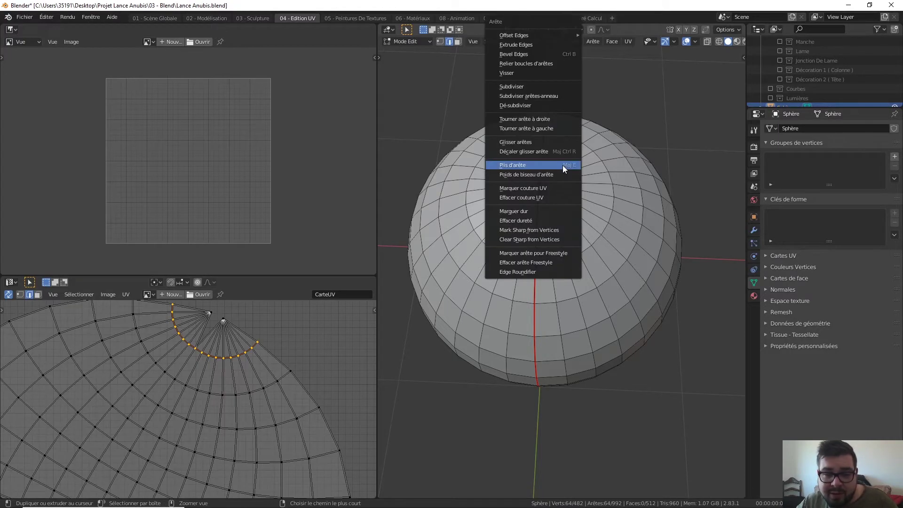
left_click(547, 186)
Deselect everything, then select the entire sphere.
key("a")
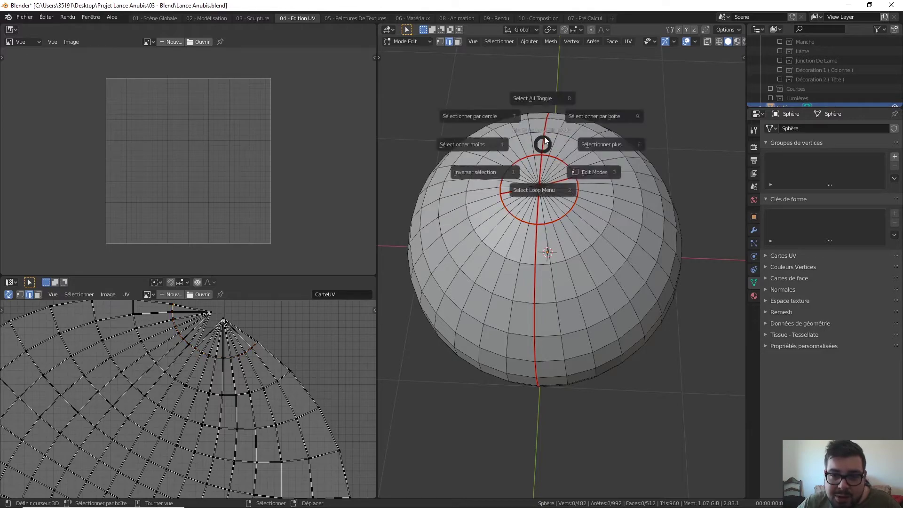
left_click(551, 78)
key("a")
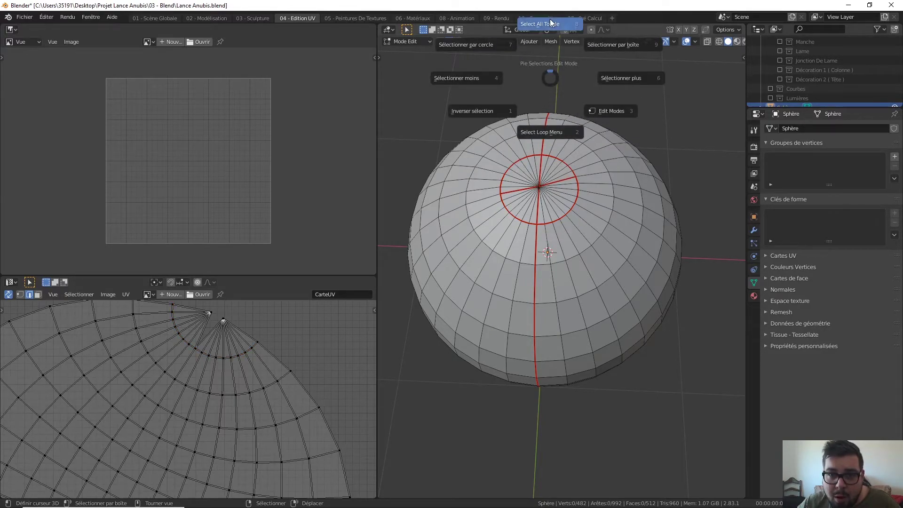
left_click(549, 18)
Unwrap the whole sphere with the pole-ring seams and frame both round UV islands.
key("u")
left_click(531, 201)
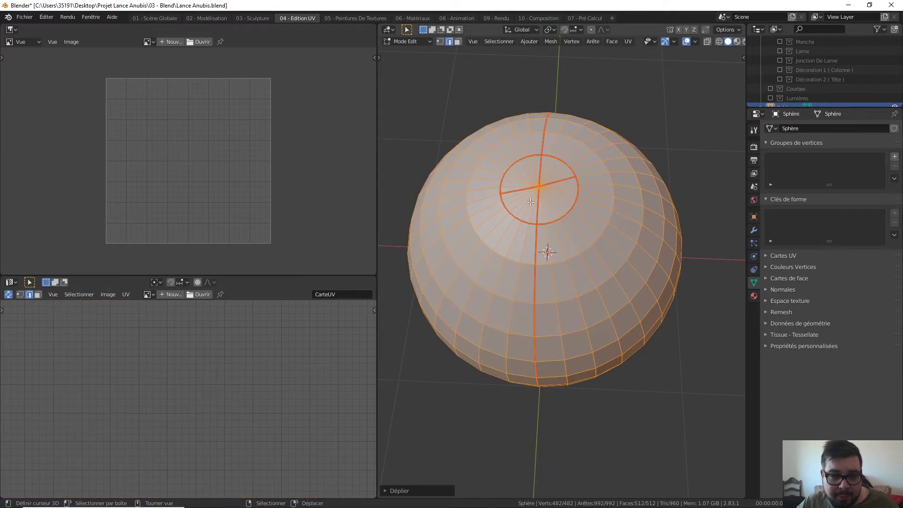
scroll(503, 299, "down", 5)
scroll(322, 357, "down", 5)
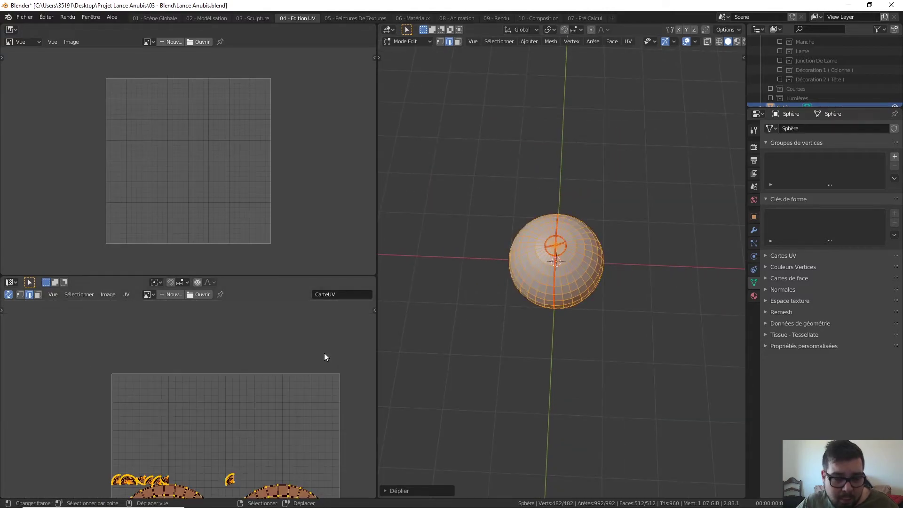
scroll(249, 414, "down", 1)
middle_click_drag(249, 410, 267, 333)
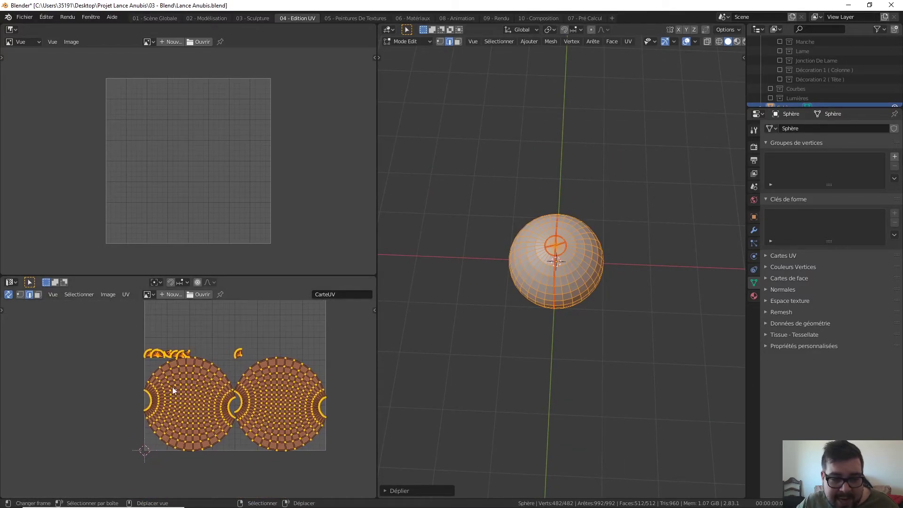
Recenter the UV view on the islands and pole pieces, then return to Object Mode.
scroll(149, 407, "up", 2)
scroll(150, 410, "up", 2)
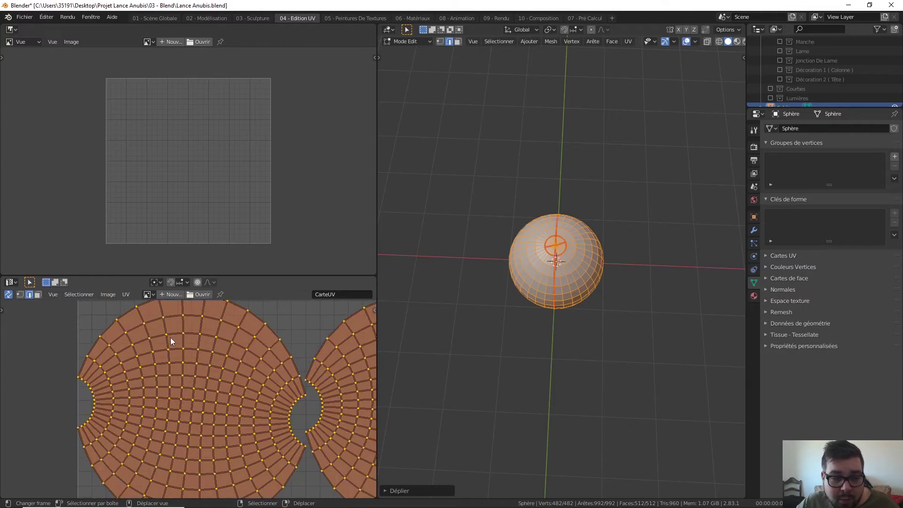
middle_click_drag(182, 355, 200, 419)
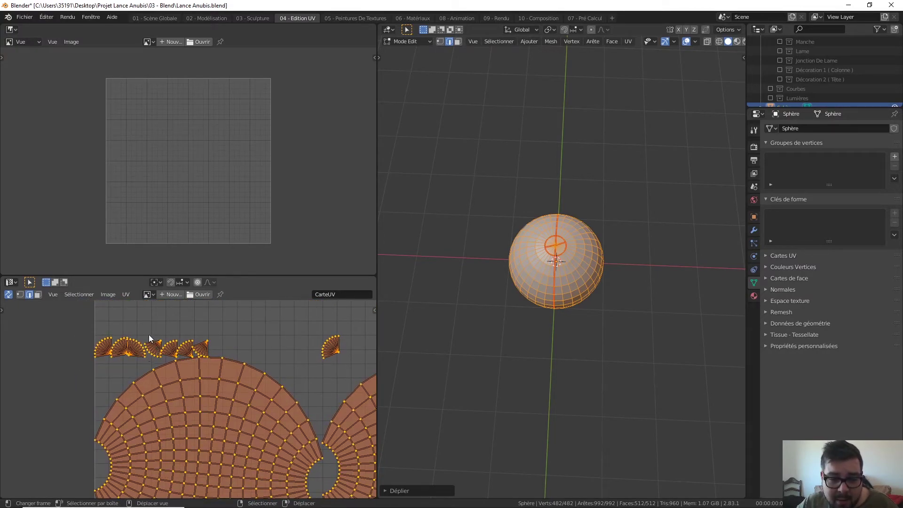
scroll(192, 385, "down", 2)
scroll(151, 401, "down", 1)
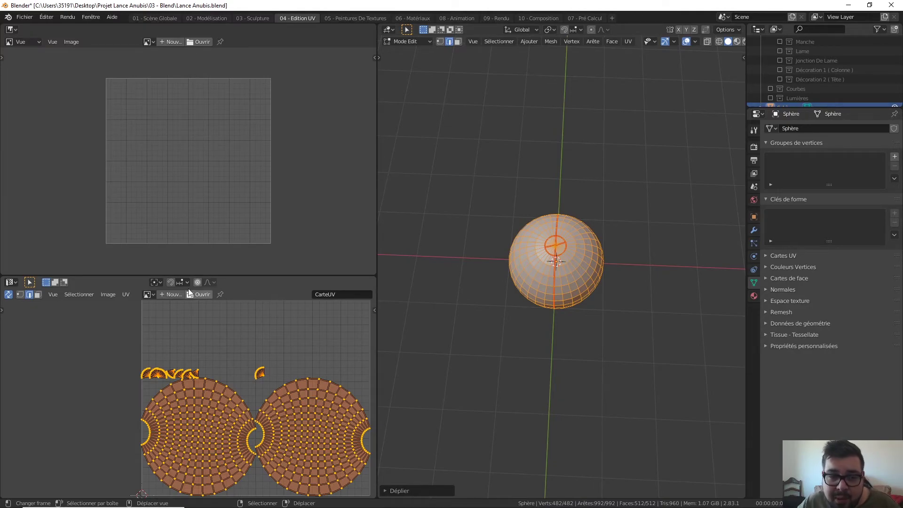
key("Tab")
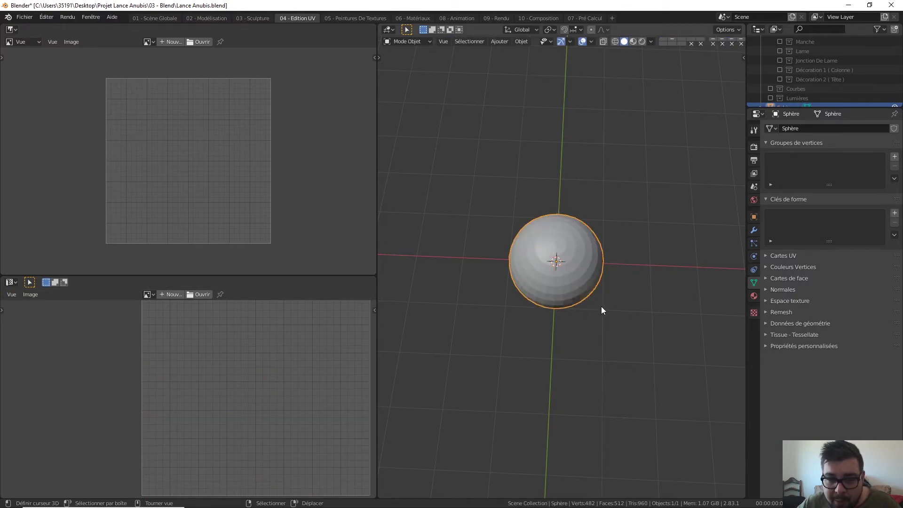
Clear all existing UV seams and select the equator edge loop in front view.
middle_click_drag(601, 306, 602, 271)
key("Tab")
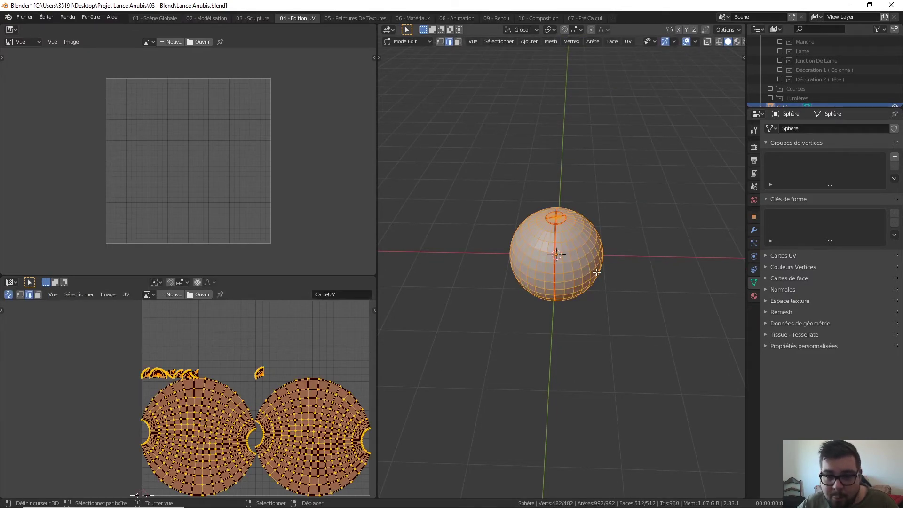
key("q")
left_click(586, 278)
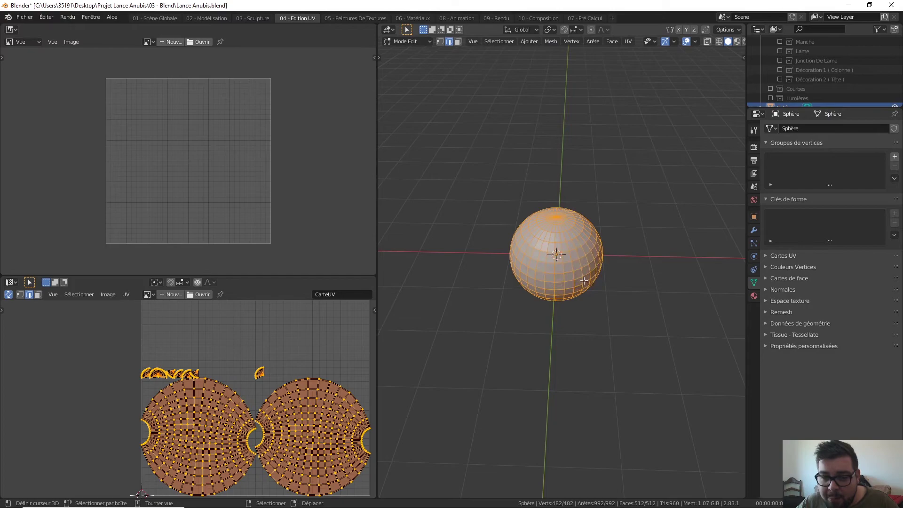
key("KP_1")
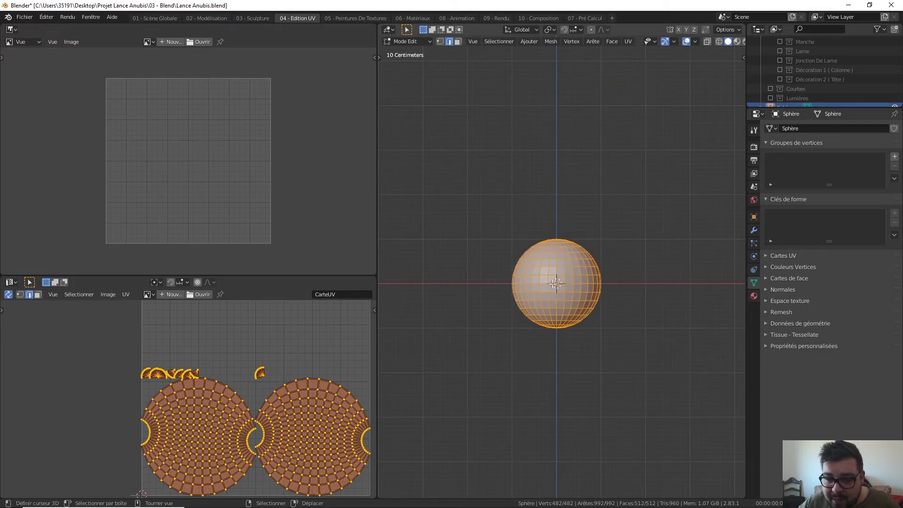
left_click(553, 283)
Mark the equator loop as a seam, then unwrap the whole sphere into two circular islands.
key("ctrl+e")
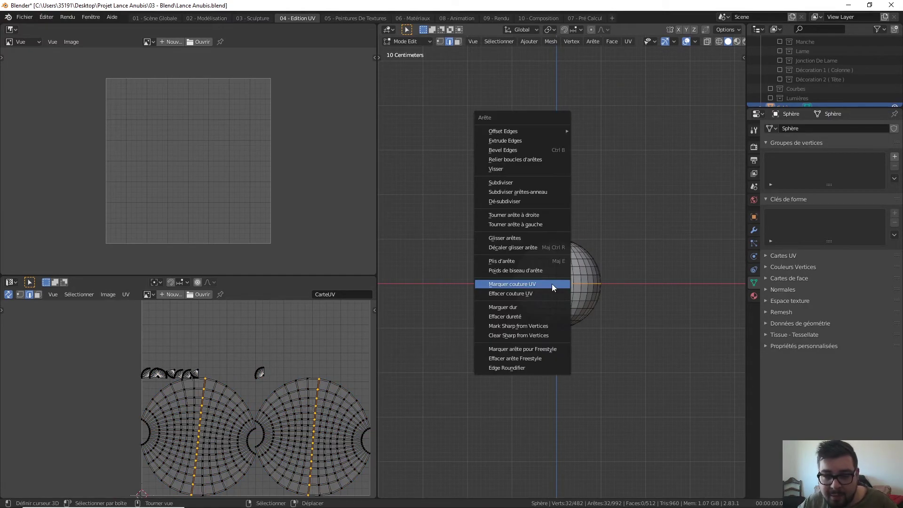
left_click(552, 283)
key("a")
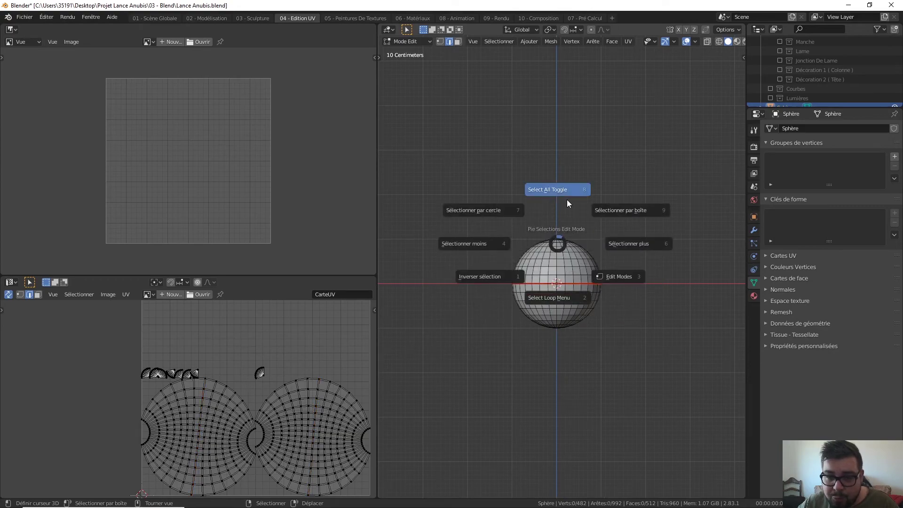
left_click(566, 199)
key("u")
left_click(566, 199)
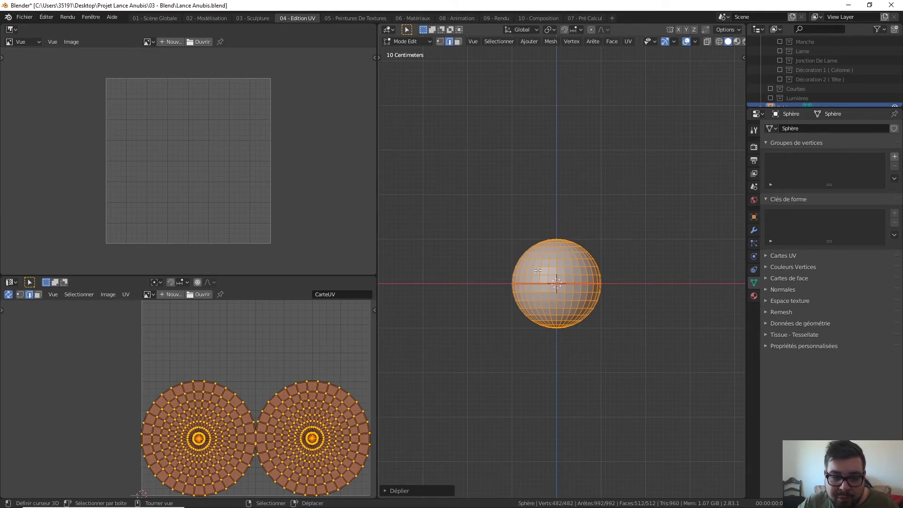
Inspect the equator seam, undo the unwrap and select-all, and return to Object Mode.
mouse_move(558, 263)
middle_mouse_down()
mouse_move(557, 302)
mouse_move(573, 253)
middle_mouse_up()
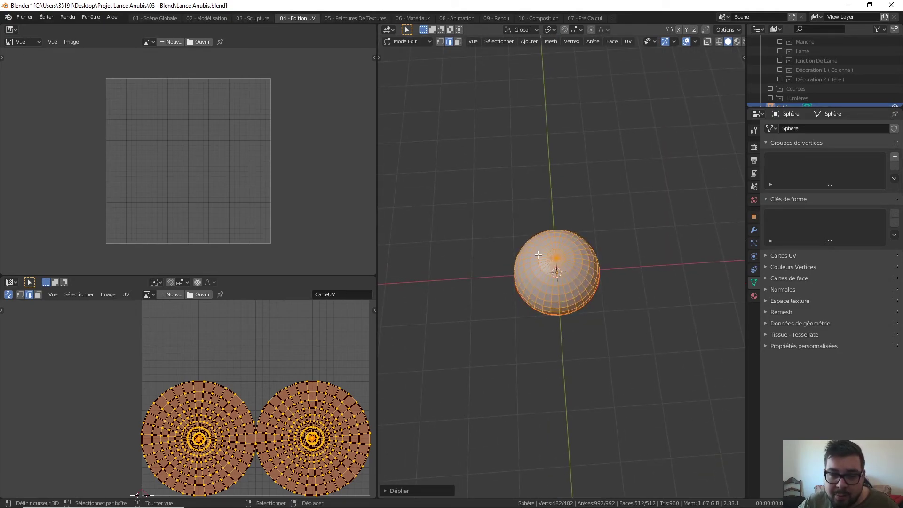
mouse_move(575, 300)
middle_mouse_down()
mouse_move(565, 228)
mouse_move(551, 297)
mouse_move(552, 281)
middle_mouse_up()
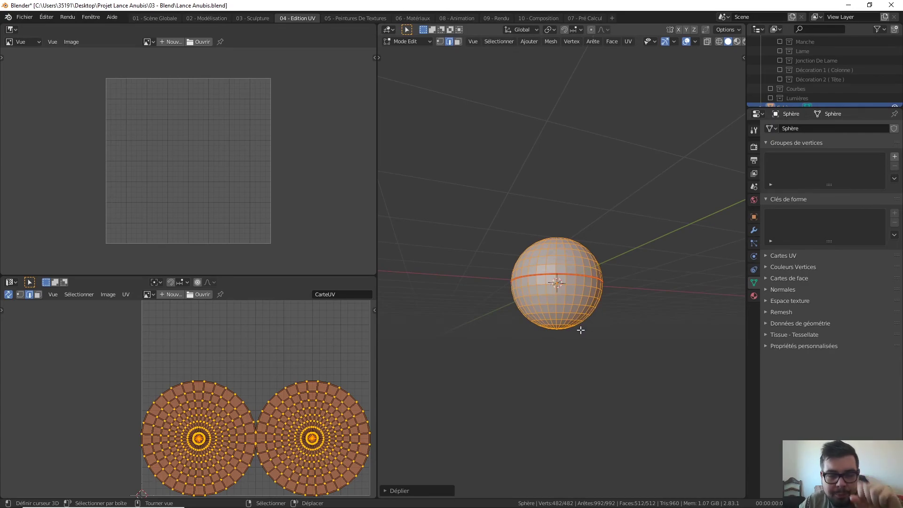
middle_click_drag(580, 328, 488, 336)
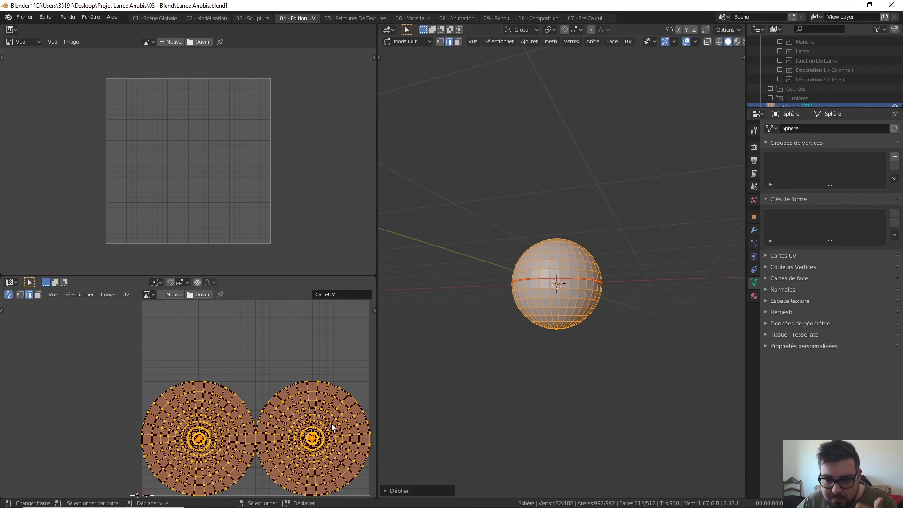
key("ctrl+z")
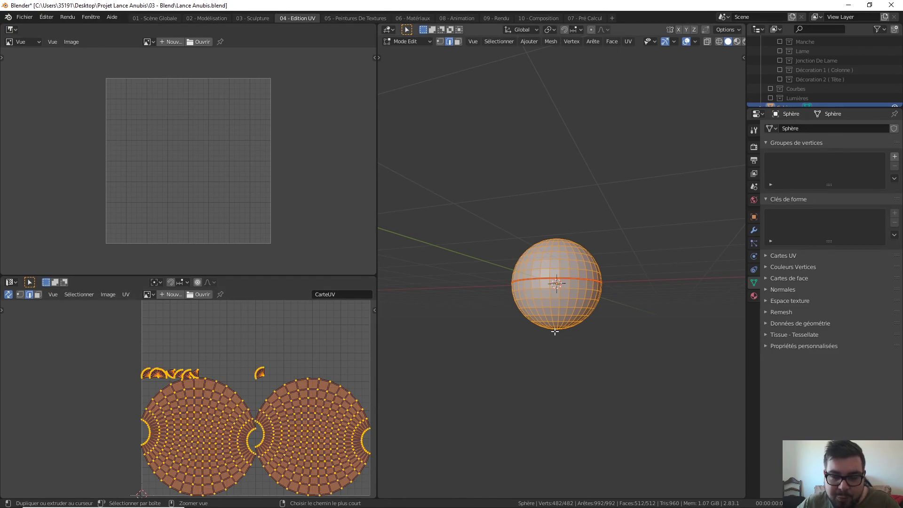
key("ctrl+z")
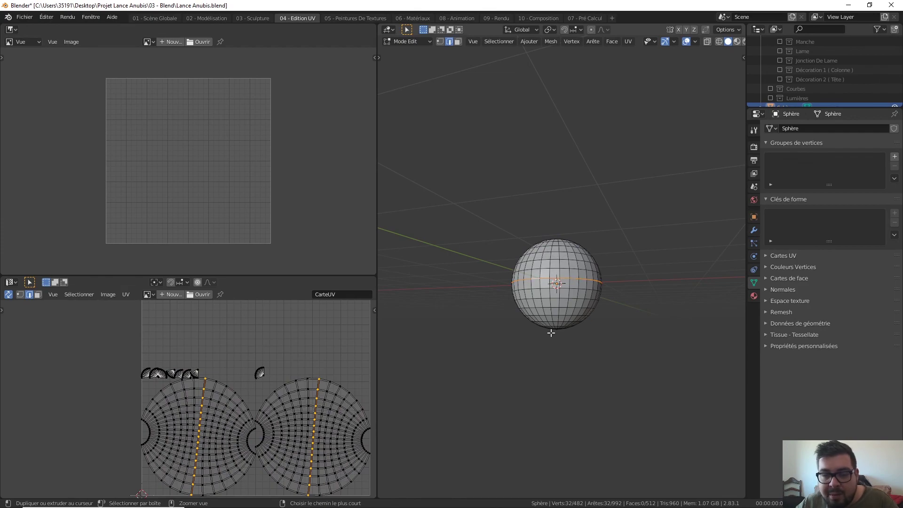
key("Tab")
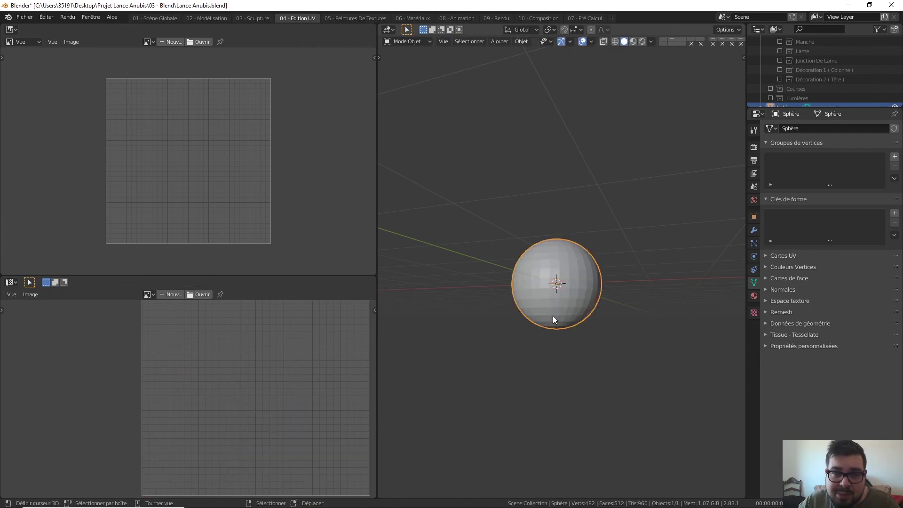